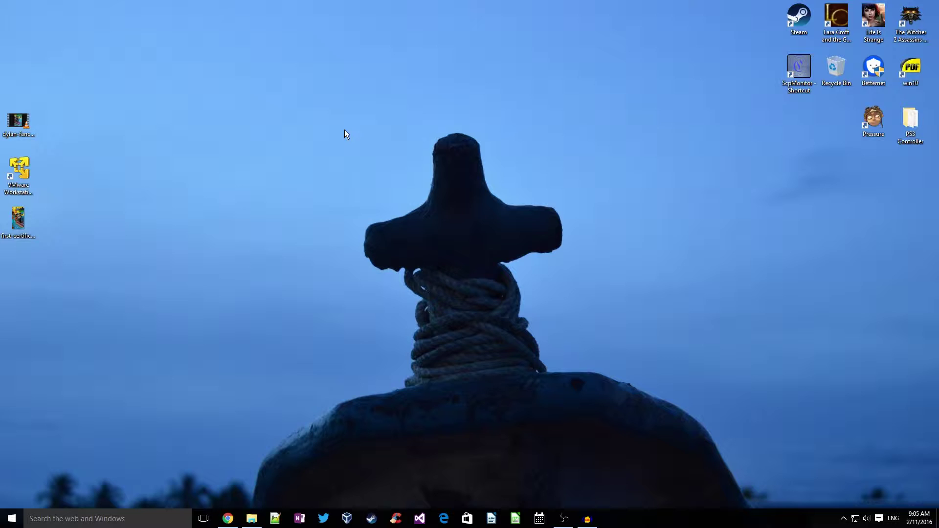
Enable 'Show touch keyboard button' from the taskbar's right-click menu.
{"action": "right_click", "coordinate": [890, 522]}
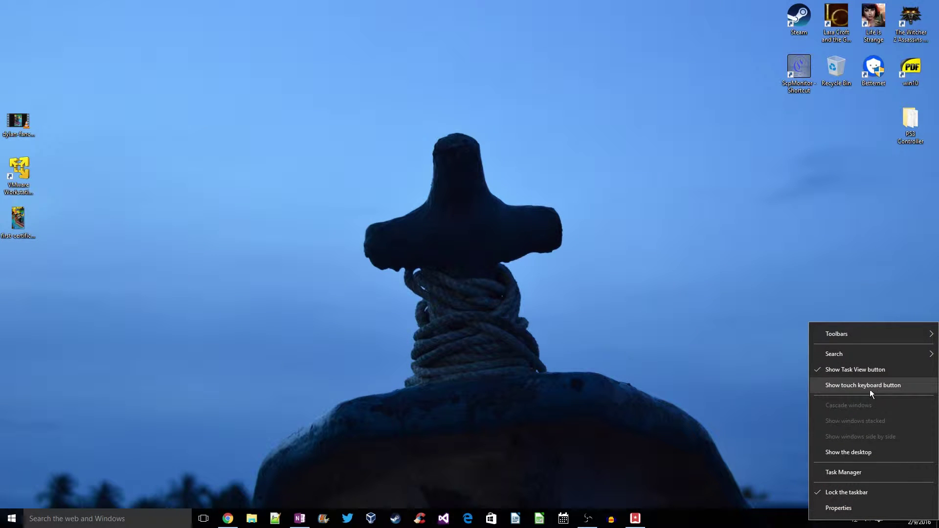
{"action": "left_click", "coordinate": [896, 386]}
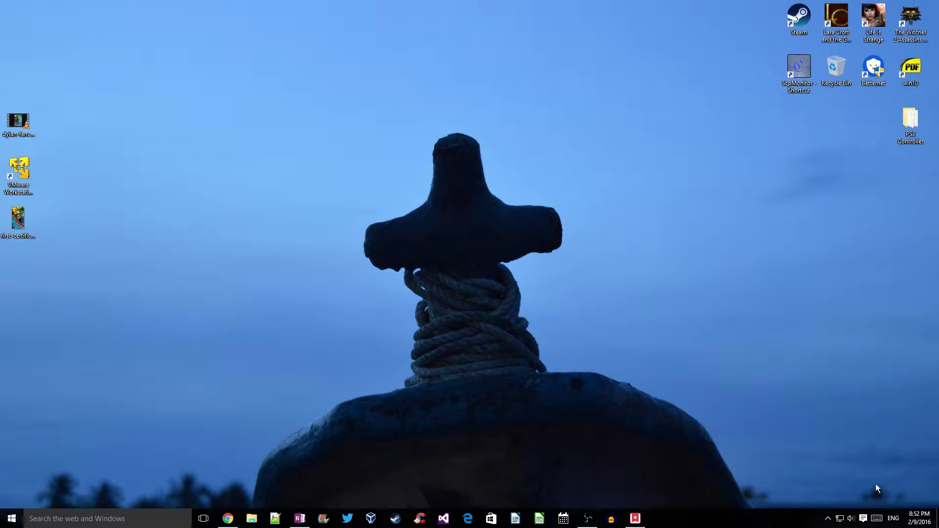
Open the touch keyboard, raise it higher on screen, and launch the Twitter app from the taskbar.
{"action": "left_click", "coordinate": [877, 519]}
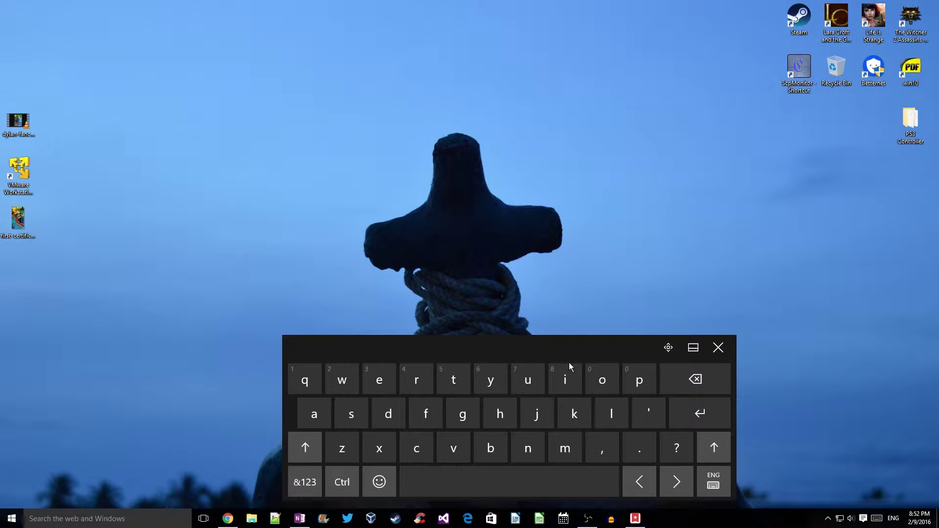
{"action": "left_click_drag", "start_coordinate": [553, 348], "coordinate": [553, 300]}
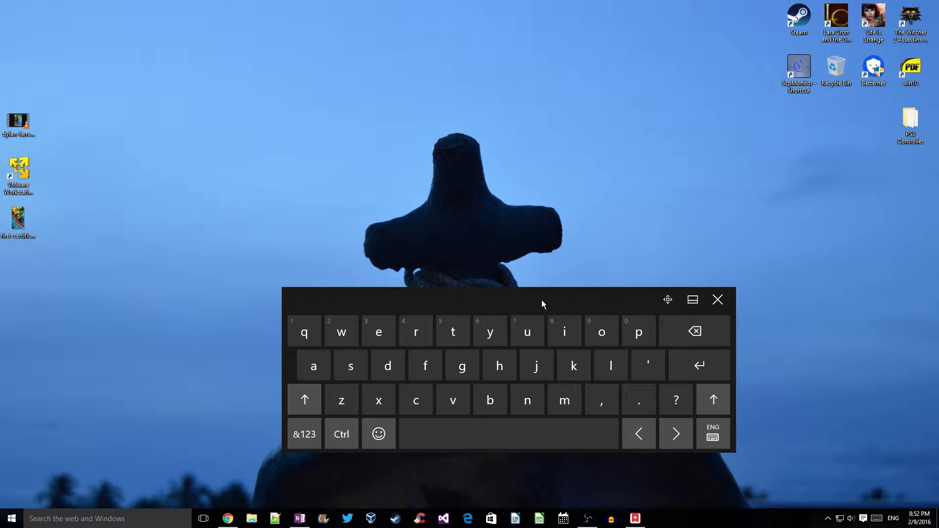
{"action": "left_click", "coordinate": [356, 518]}
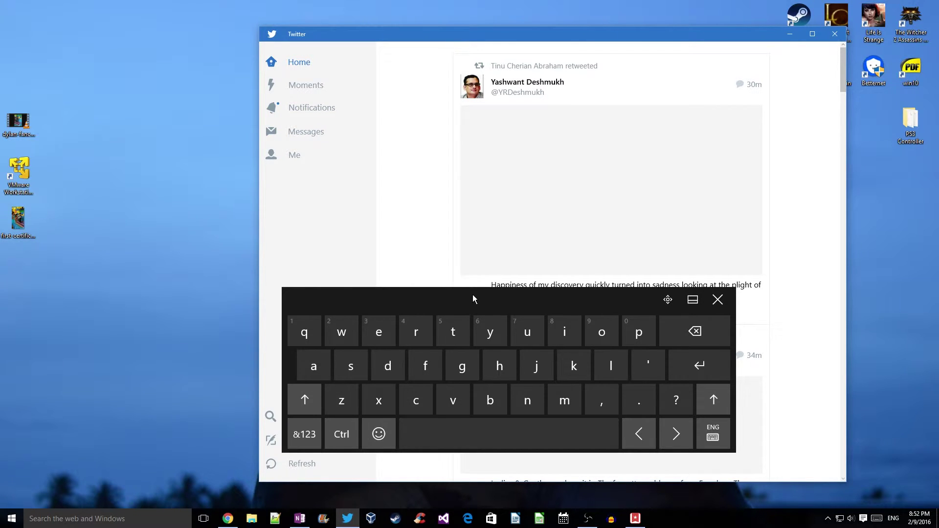
{"action": "left_click_drag", "start_coordinate": [473, 295], "coordinate": [538, 281]}
Start a new tweet and type 'Hello from ' on the touch keyboard.
{"action": "left_click", "coordinate": [303, 440]}
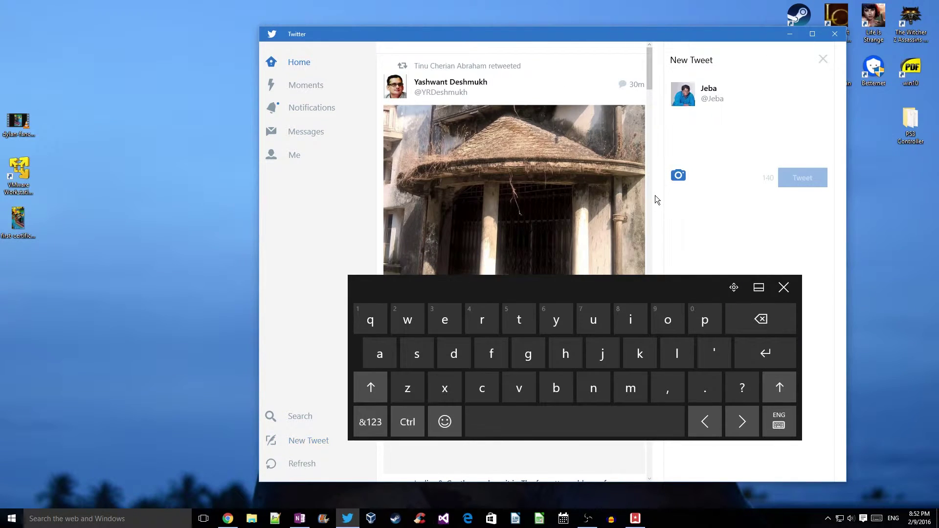
{"action": "left_click", "coordinate": [695, 130]}
{"action": "left_click_drag", "start_coordinate": [638, 292], "coordinate": [608, 319]}
{"action": "left_click", "coordinate": [345, 414]}
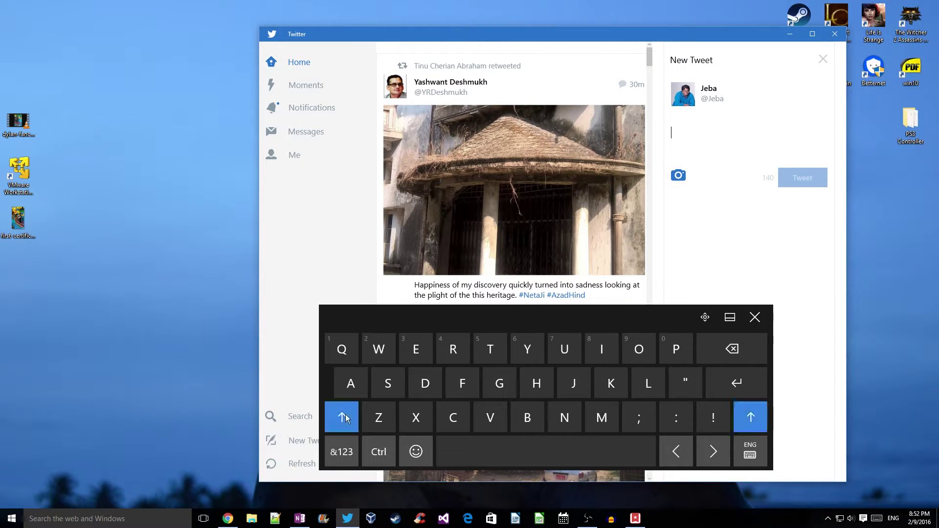
{"action": "left_click", "coordinate": [536, 383]}
{"action": "left_click", "coordinate": [416, 349]}
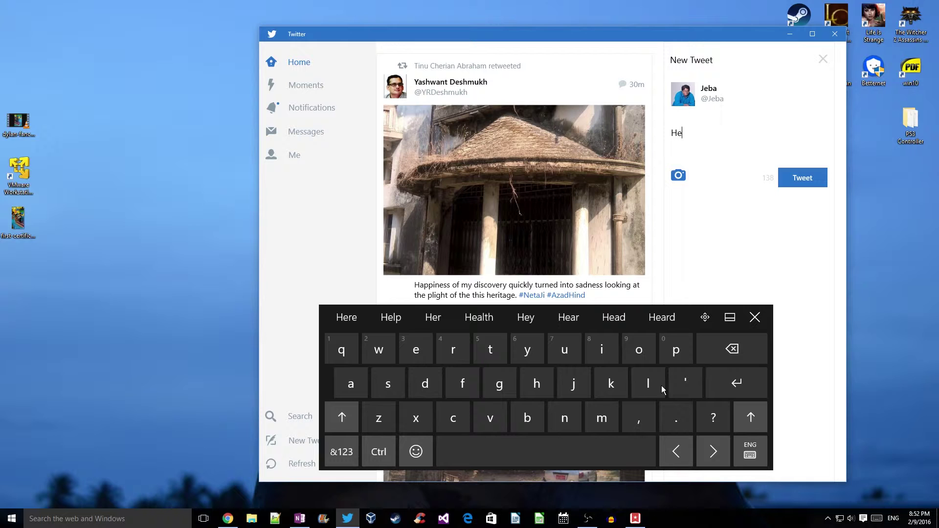
{"action": "left_click", "coordinate": [648, 384]}
{"action": "left_click", "coordinate": [648, 383]}
{"action": "left_click", "coordinate": [639, 349]}
{"action": "left_click", "coordinate": [584, 443]}
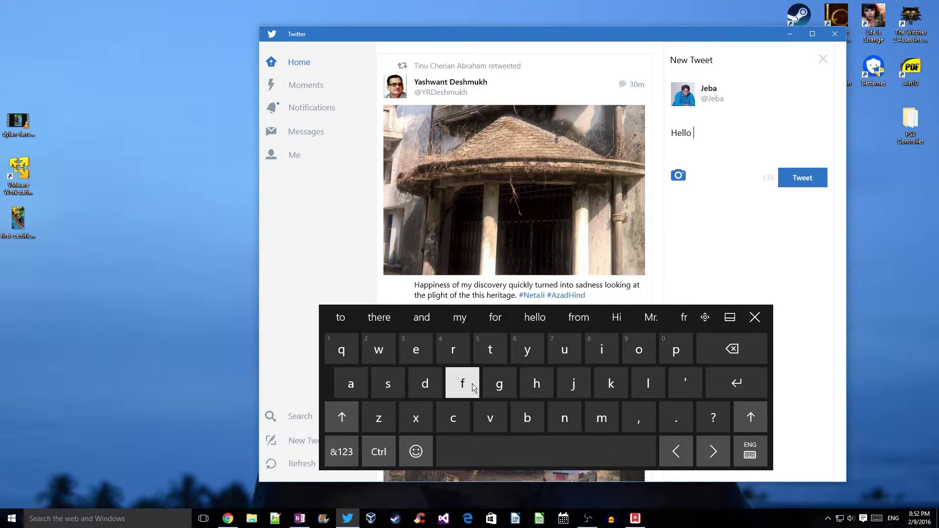
{"action": "left_click", "coordinate": [462, 383]}
{"action": "left_click", "coordinate": [453, 350]}
{"action": "left_click", "coordinate": [638, 349]}
Type the word 'windows' after 'Hello from '.
{"action": "left_click", "coordinate": [601, 417]}
{"action": "left_click", "coordinate": [547, 443]}
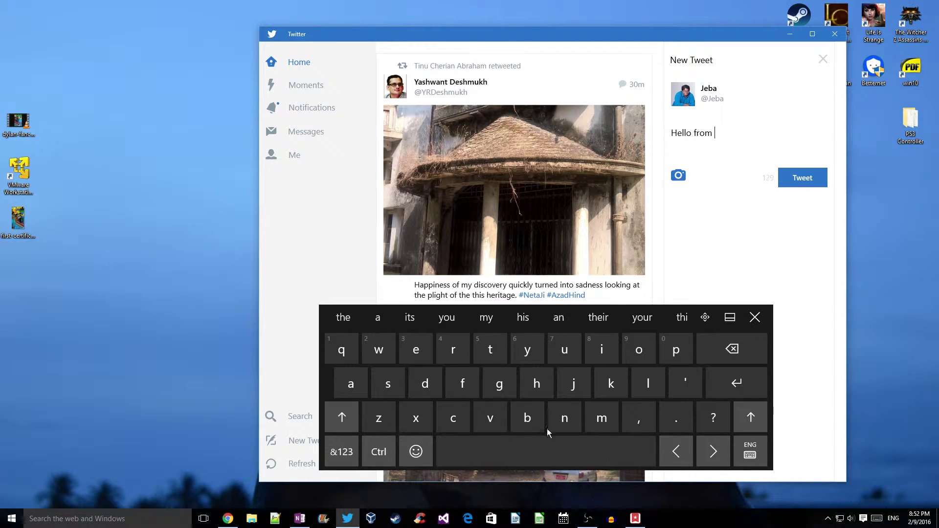
{"action": "left_click", "coordinate": [379, 350]}
{"action": "left_click", "coordinate": [601, 350]}
{"action": "left_click", "coordinate": [565, 417]}
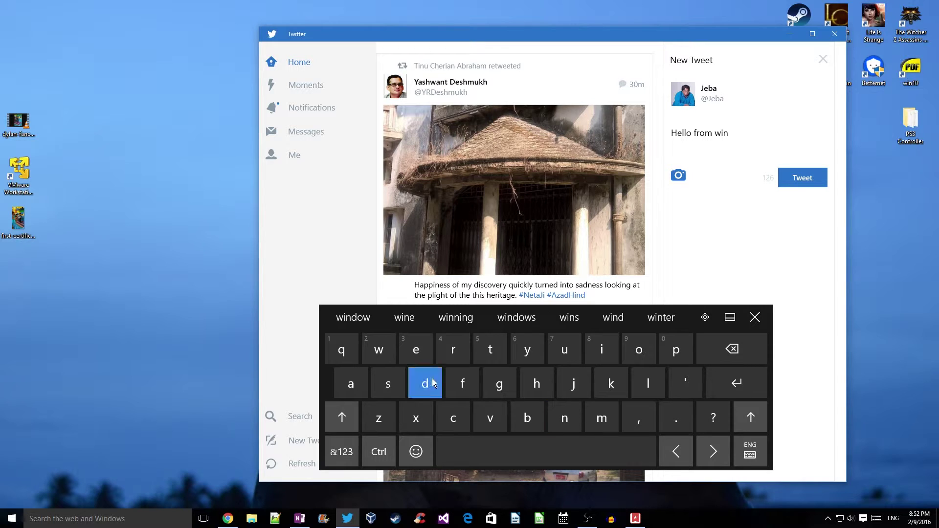
{"action": "left_click", "coordinate": [425, 384]}
{"action": "left_click", "coordinate": [638, 350]}
{"action": "left_click", "coordinate": [378, 350]}
{"action": "left_click", "coordinate": [389, 371]}
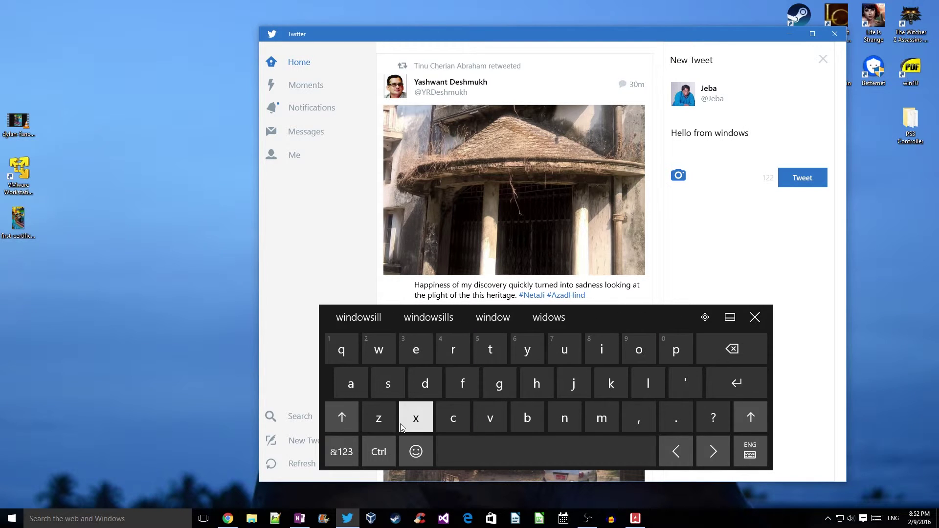
Use the &123 layout to add '10' and '#', making '#windows10' followed by a space.
{"action": "left_click", "coordinate": [341, 451]}
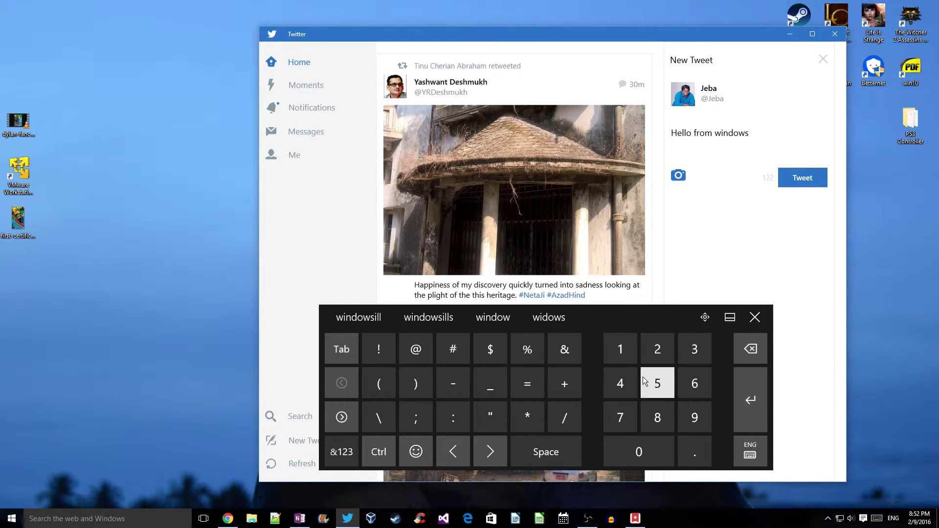
{"action": "left_click", "coordinate": [620, 349]}
{"action": "left_click", "coordinate": [629, 451]}
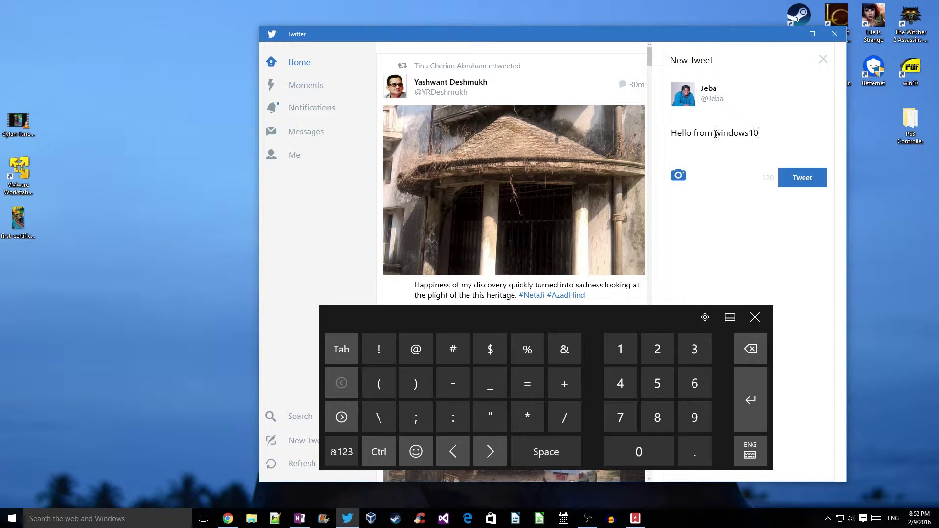
{"action": "left_click", "coordinate": [463, 366]}
{"action": "left_click", "coordinate": [529, 453]}
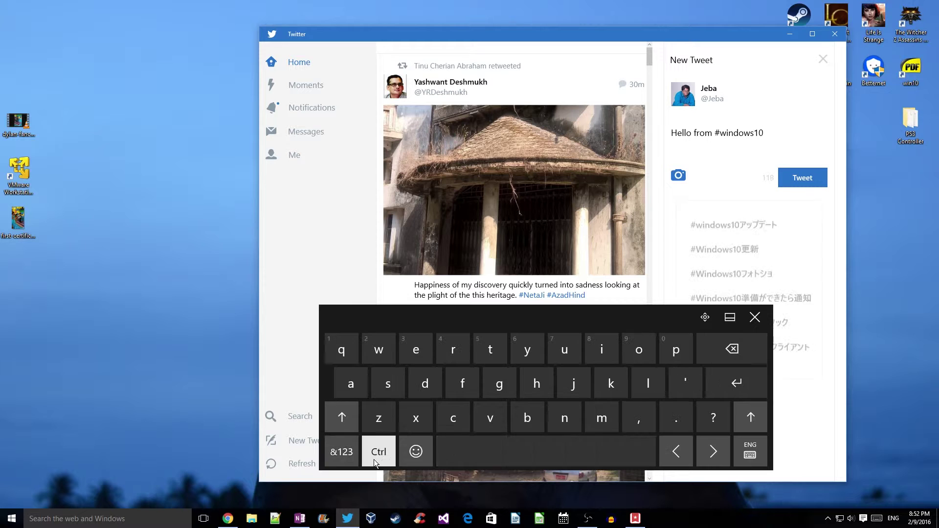
Open the emoji panel, browse the heart and smiley categories, then show people and hand gestures.
{"action": "left_click", "coordinate": [412, 460]}
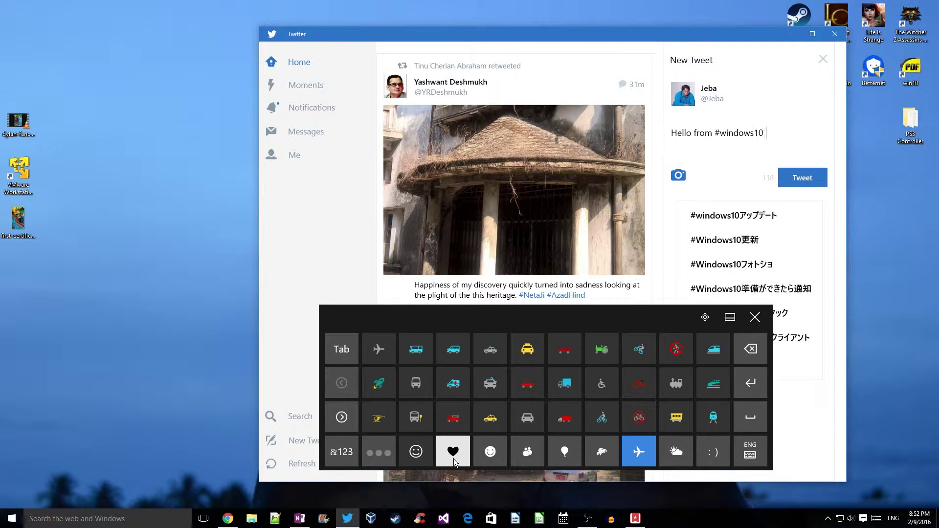
{"action": "left_click", "coordinate": [428, 459]}
{"action": "left_click", "coordinate": [431, 459]}
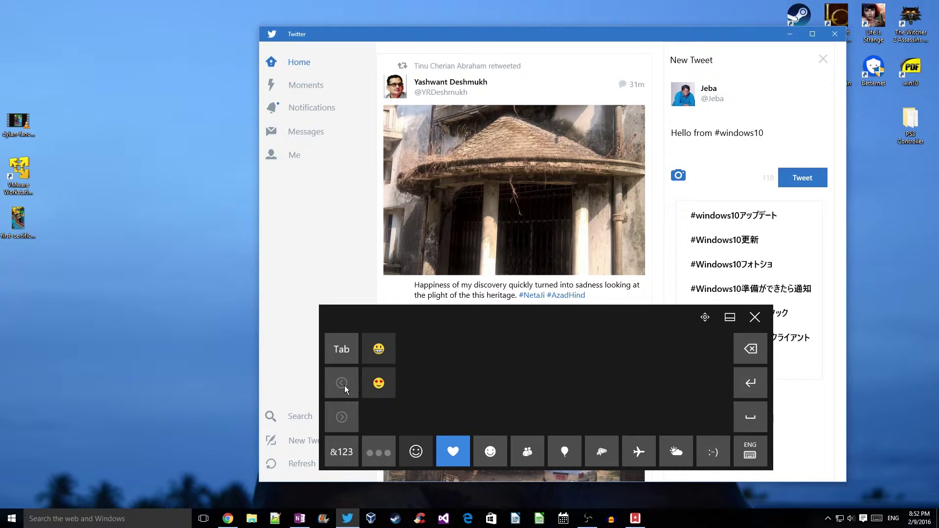
{"action": "left_click", "coordinate": [489, 451]}
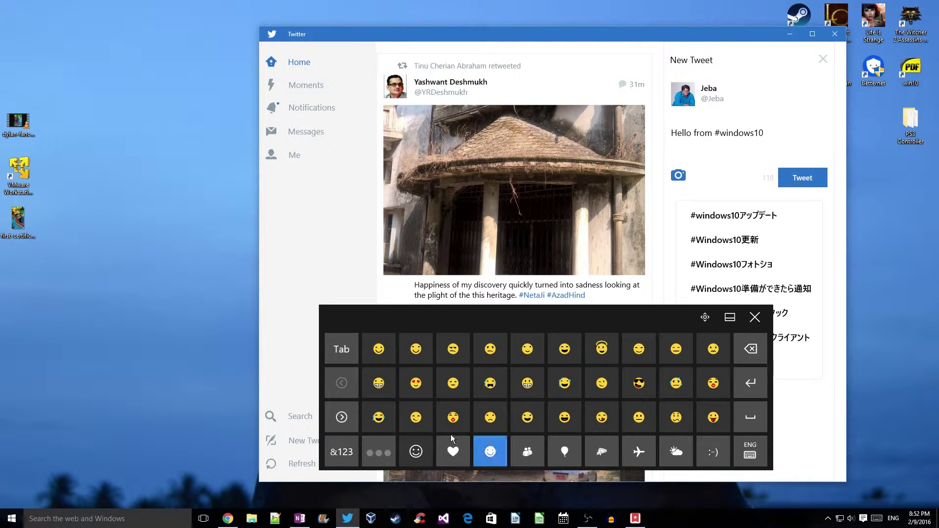
{"action": "left_click", "coordinate": [453, 451]}
{"action": "left_click", "coordinate": [489, 452]}
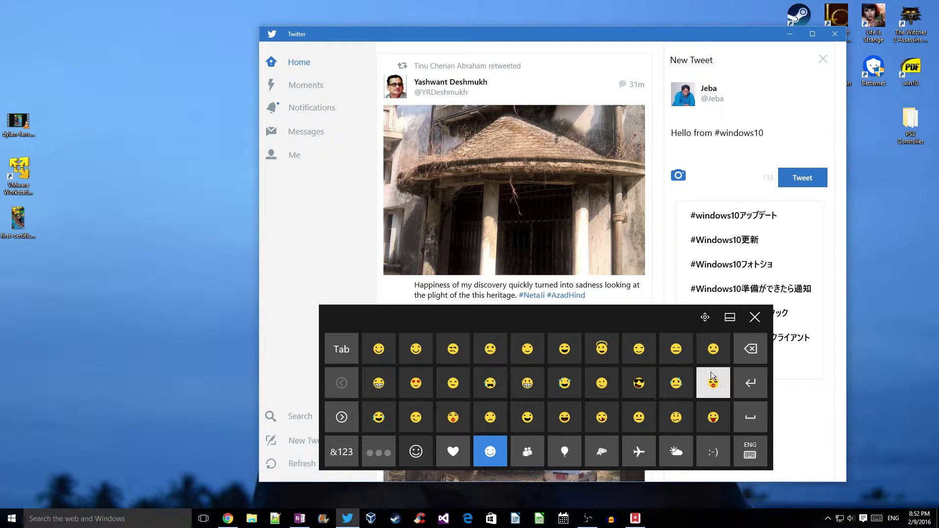
{"action": "left_click", "coordinate": [528, 450]}
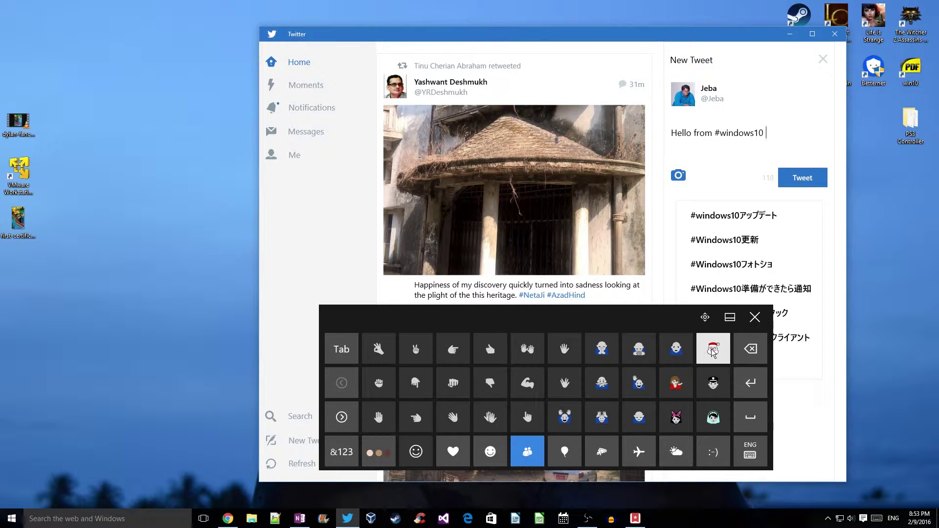
Try the light, medium tan, brown and darkest skin tones, finishing on the light tone.
{"action": "left_click", "coordinate": [386, 462]}
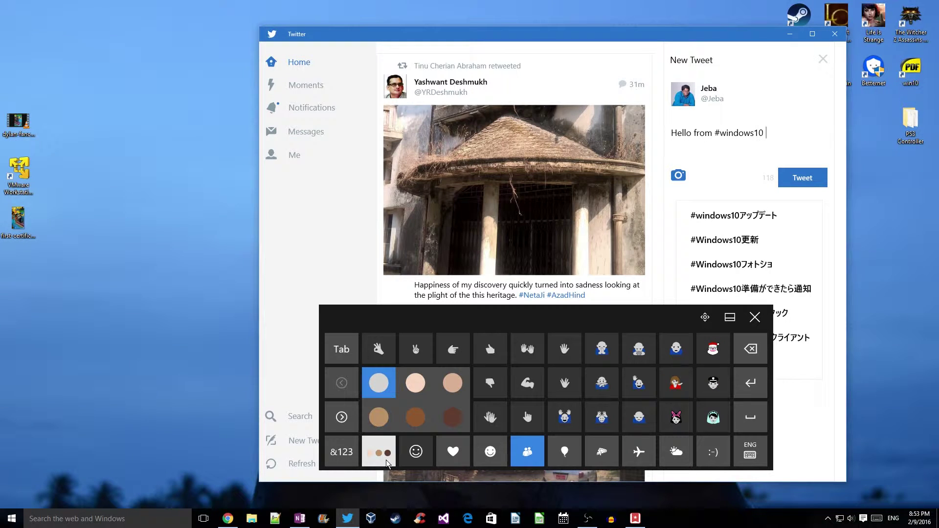
{"action": "left_click", "coordinate": [407, 391]}
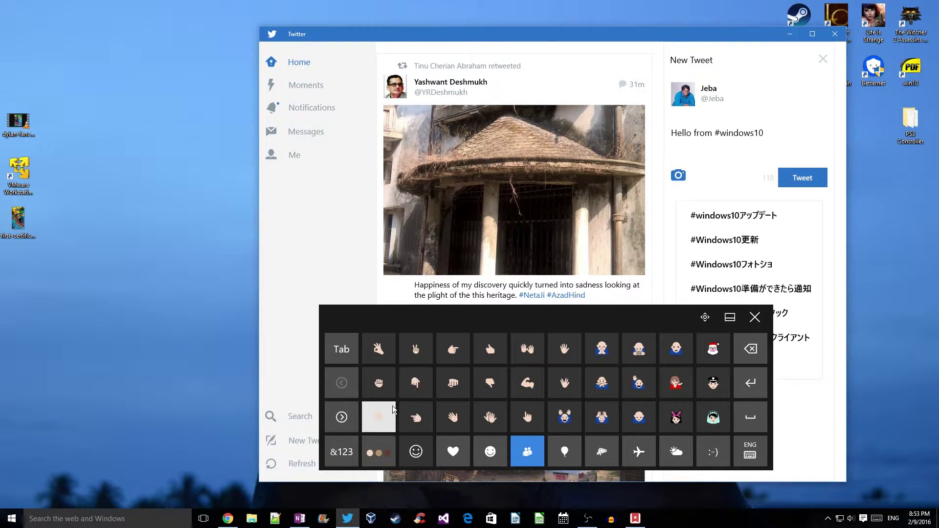
{"action": "left_click", "coordinate": [387, 454]}
{"action": "left_click", "coordinate": [447, 390]}
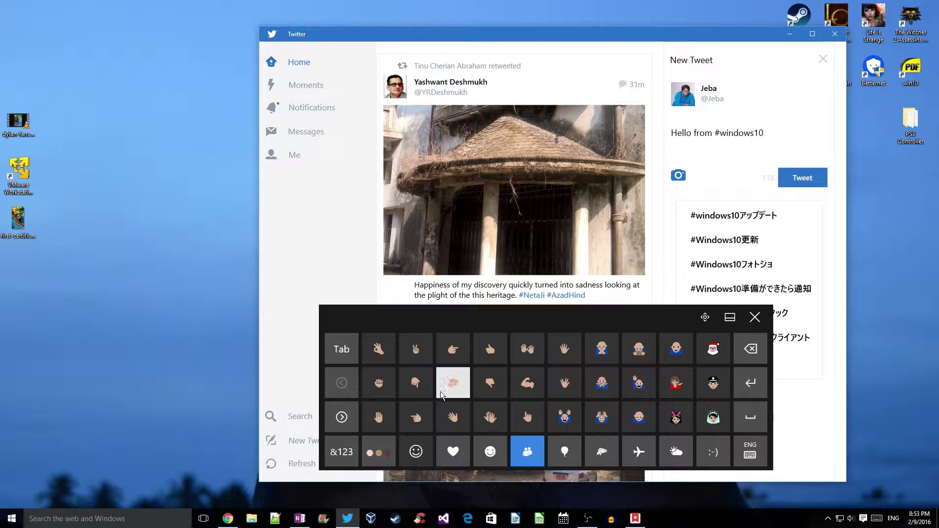
{"action": "left_click", "coordinate": [386, 454]}
{"action": "left_click", "coordinate": [416, 418]}
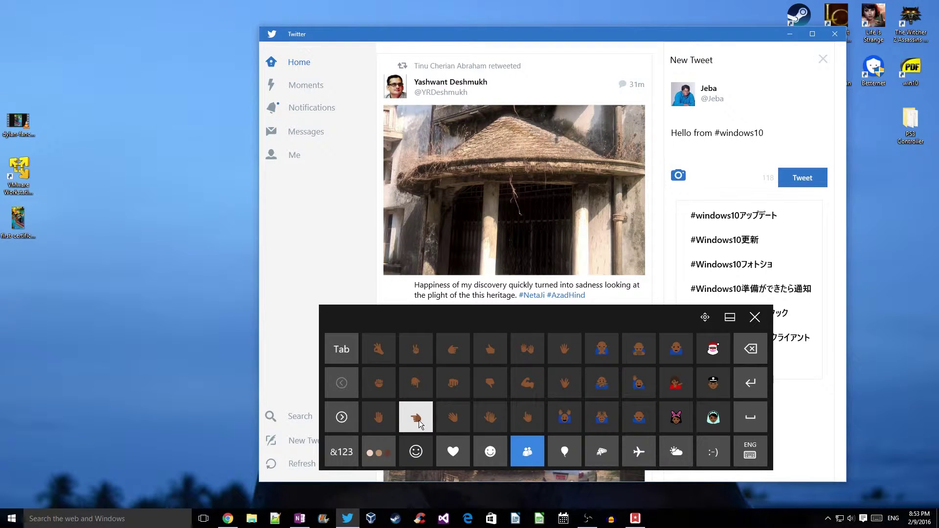
{"action": "left_click", "coordinate": [384, 453]}
{"action": "left_click", "coordinate": [452, 420]}
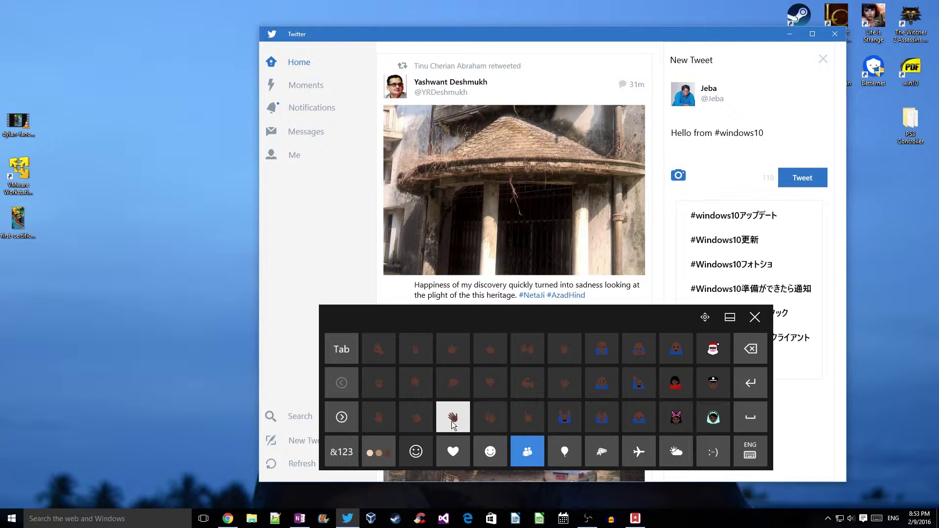
{"action": "left_click", "coordinate": [385, 453]}
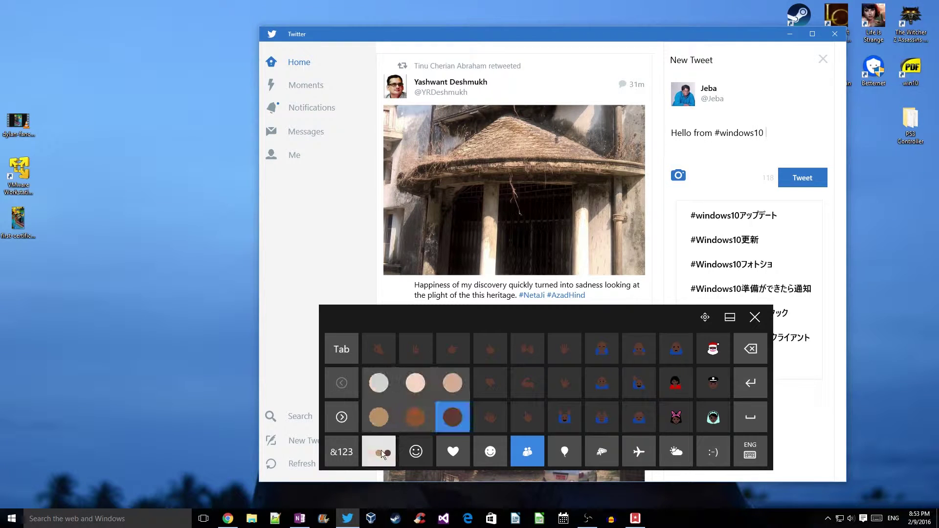
{"action": "left_click", "coordinate": [406, 389]}
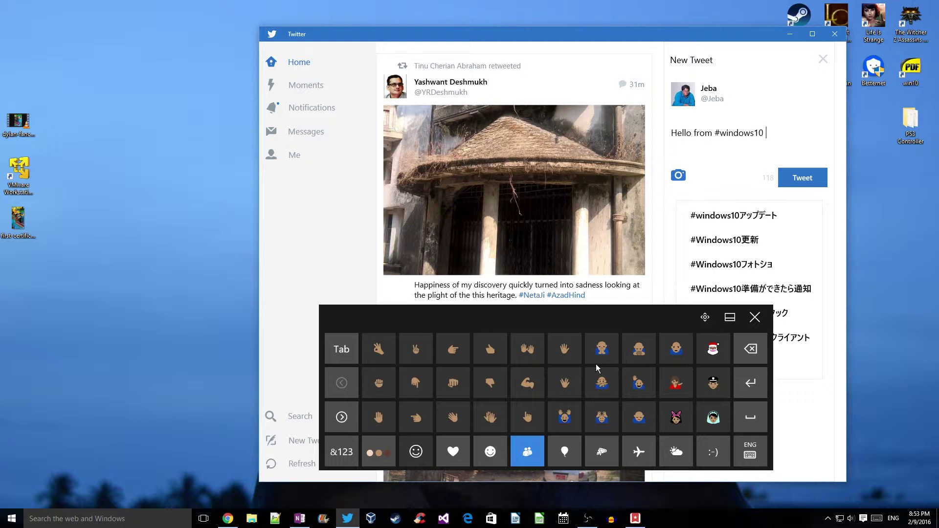
Insert a victory-hand emoji, then browse the celebration, food, transport, weather and smiley emoji.
{"action": "left_click", "coordinate": [416, 348]}
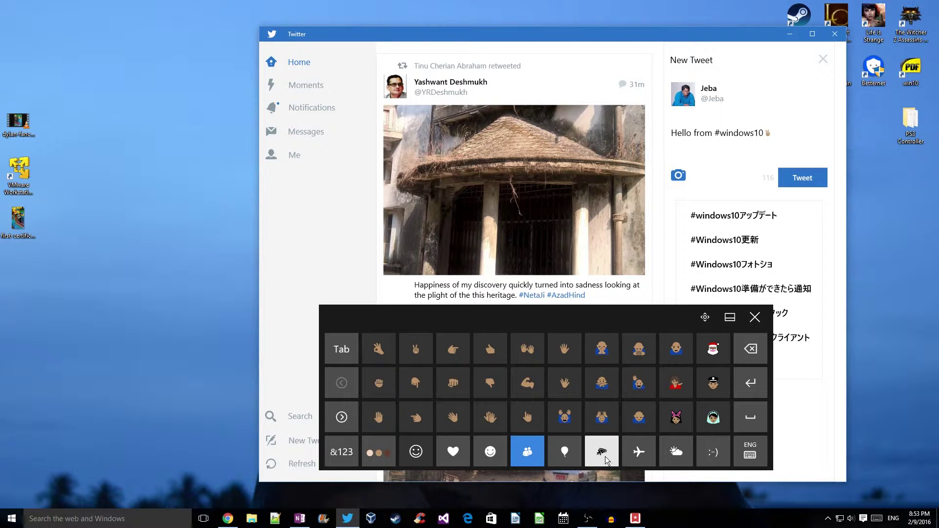
{"action": "left_click", "coordinate": [566, 462]}
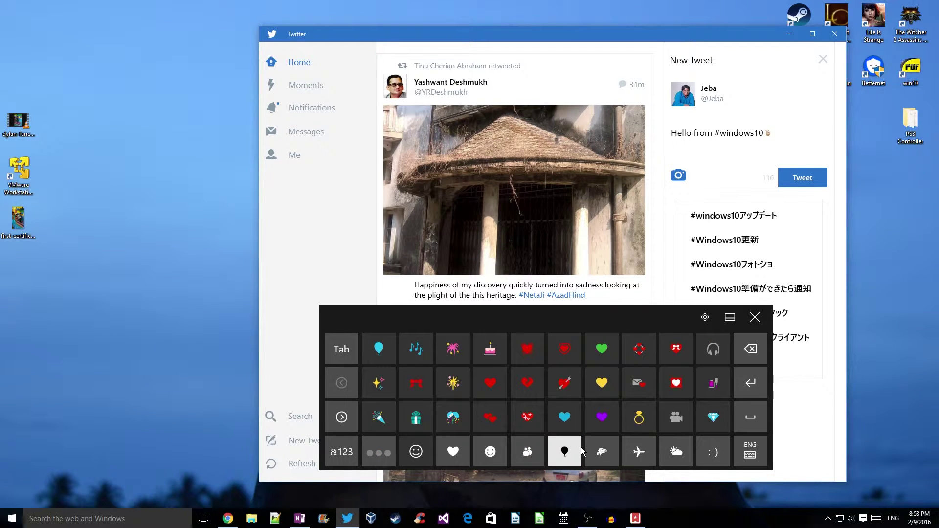
{"action": "left_click", "coordinate": [612, 453]}
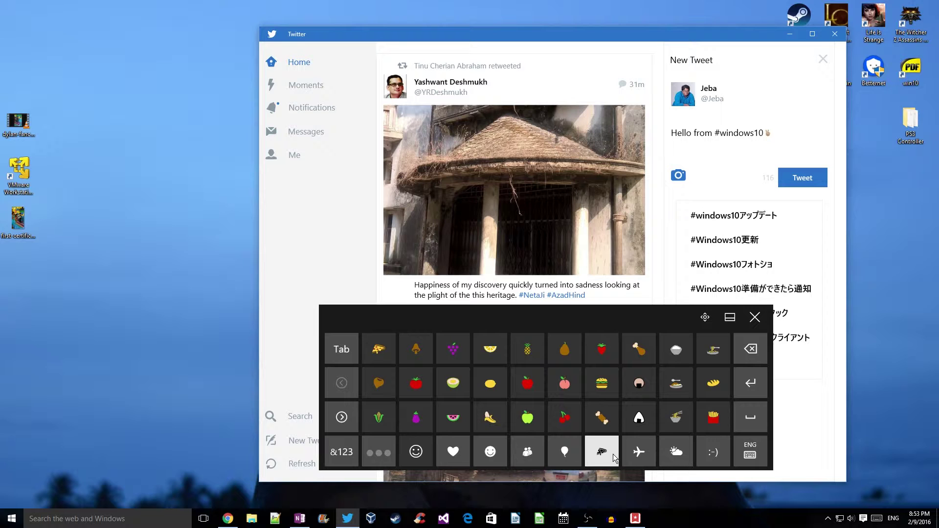
{"action": "left_click", "coordinate": [635, 452]}
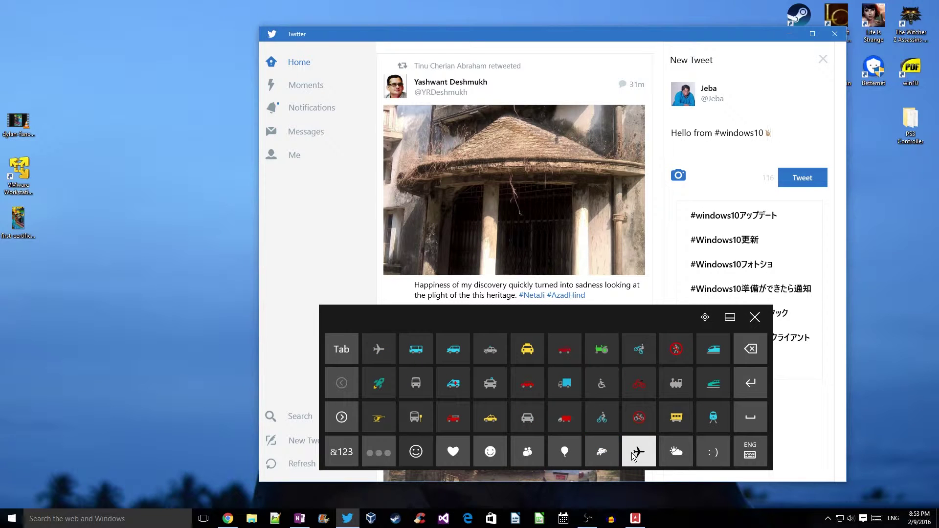
{"action": "left_click", "coordinate": [674, 449]}
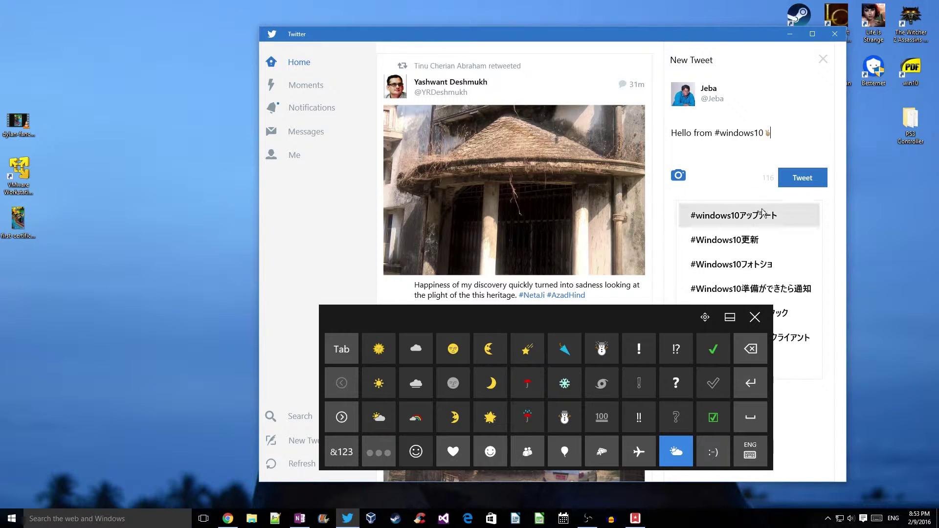
{"action": "left_click", "coordinate": [418, 463]}
{"action": "left_click", "coordinate": [418, 463]}
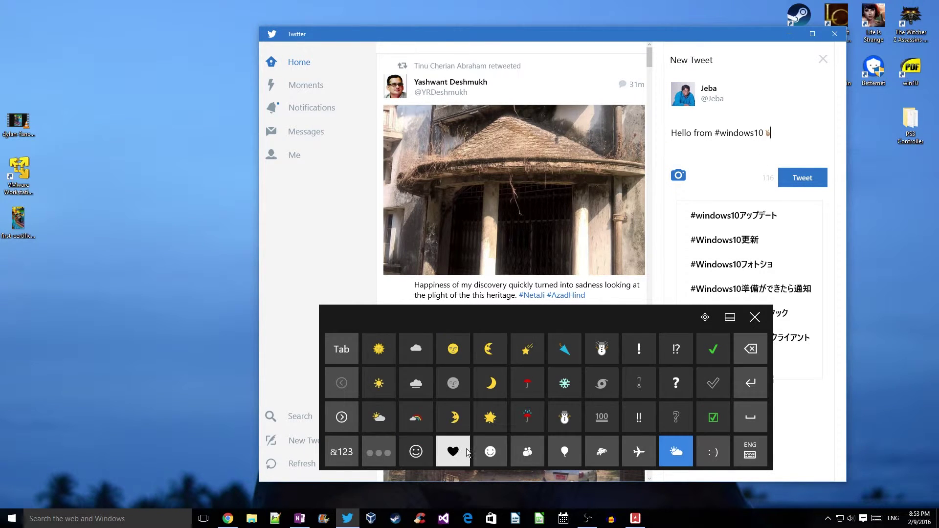
{"action": "left_click", "coordinate": [490, 451]}
Add a raised-hands emoji from the people category and delete the peace-sign emoji before it.
{"action": "left_click", "coordinate": [521, 455]}
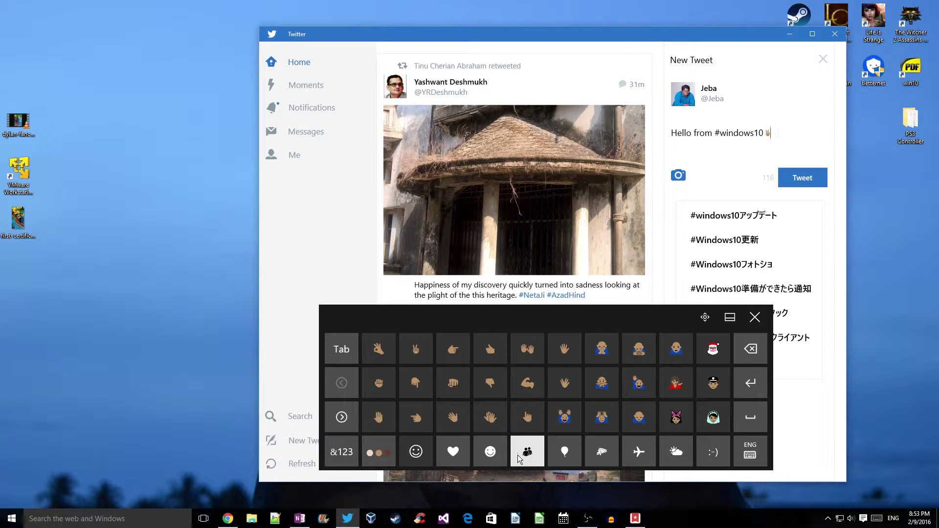
{"action": "left_click", "coordinate": [564, 416]}
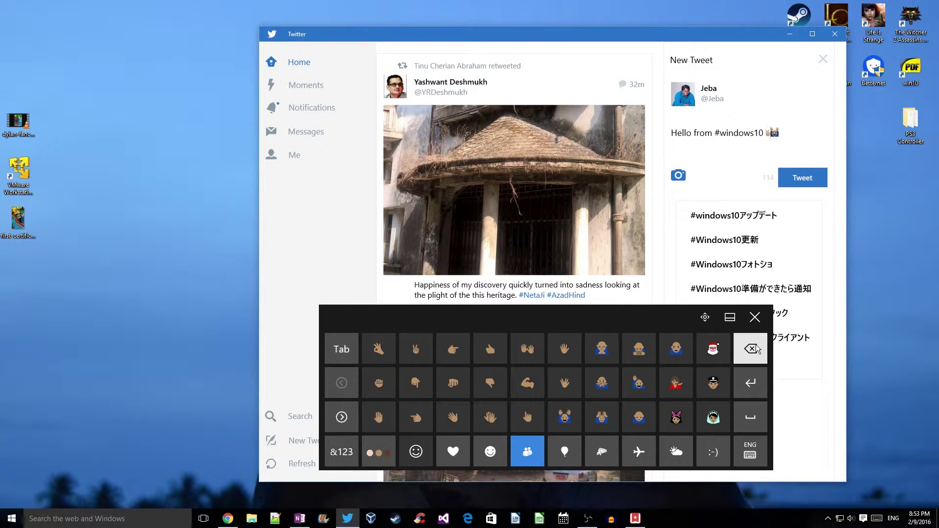
{"action": "left_click", "coordinate": [341, 452]}
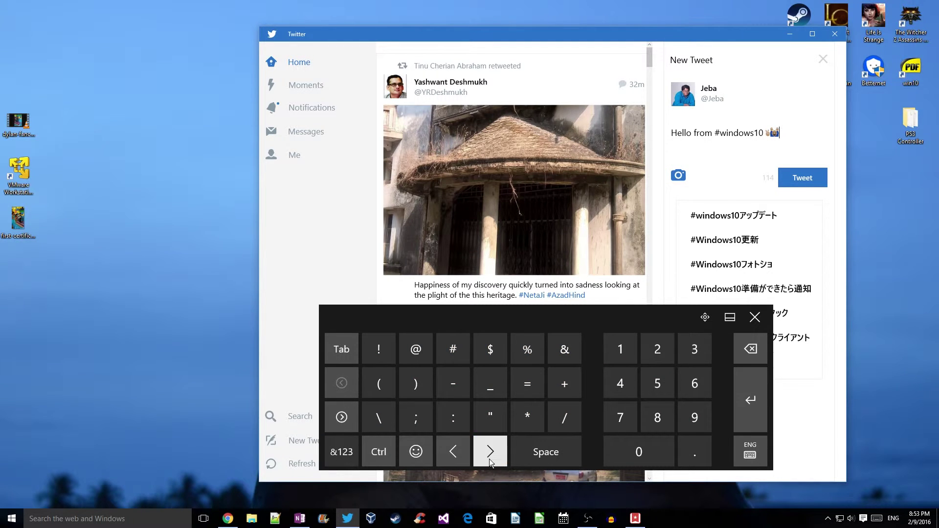
{"action": "left_click", "coordinate": [453, 451]}
{"action": "left_click", "coordinate": [750, 349]}
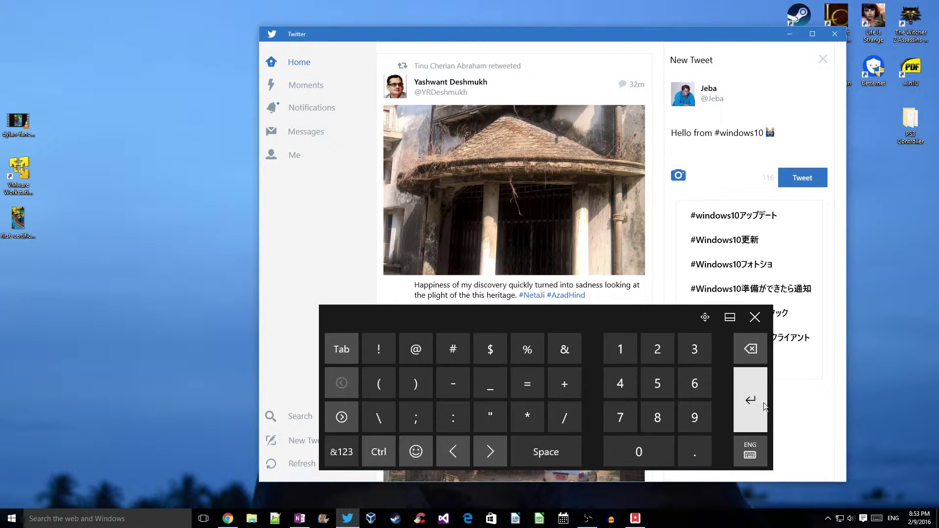
Post the 'Hello from #windows10' tweet, then bring up the keyboard's language and layout menu.
{"action": "left_click", "coordinate": [802, 179]}
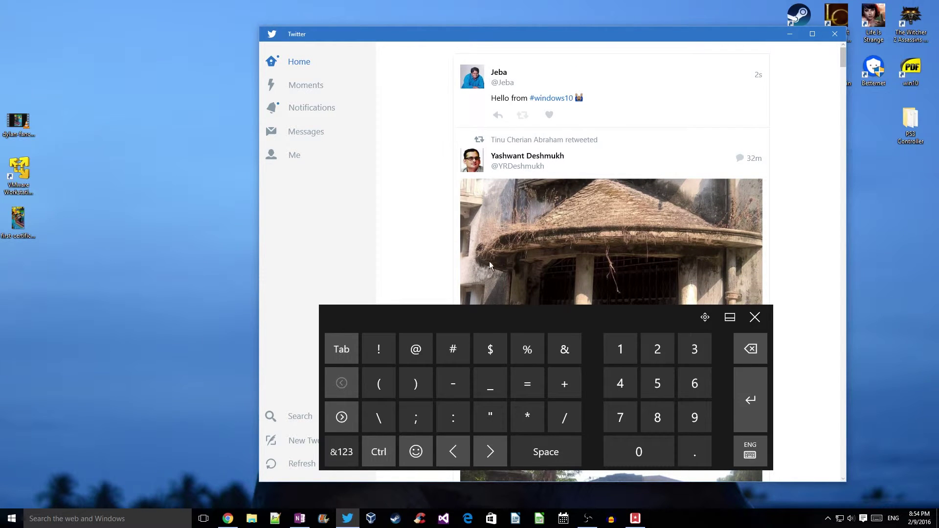
{"action": "left_click", "coordinate": [417, 450]}
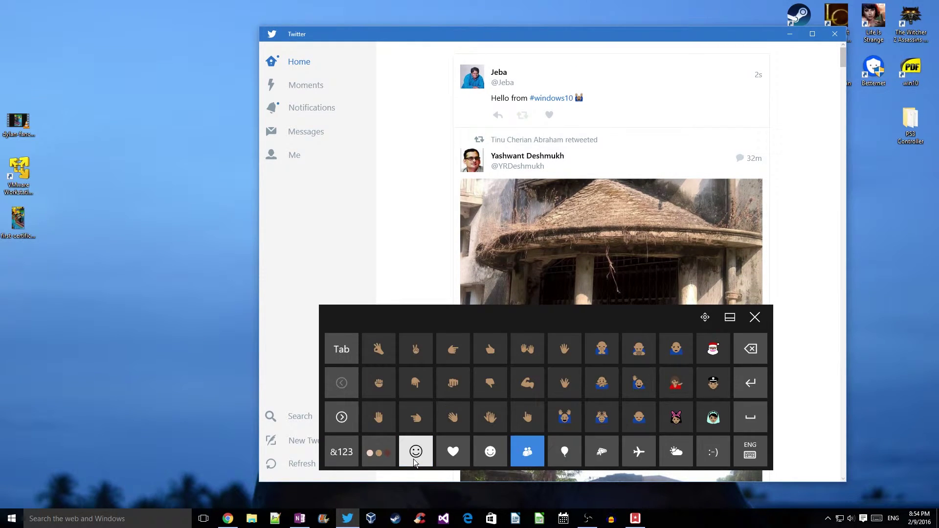
{"action": "left_click", "coordinate": [704, 454]}
{"action": "left_click", "coordinate": [749, 451]}
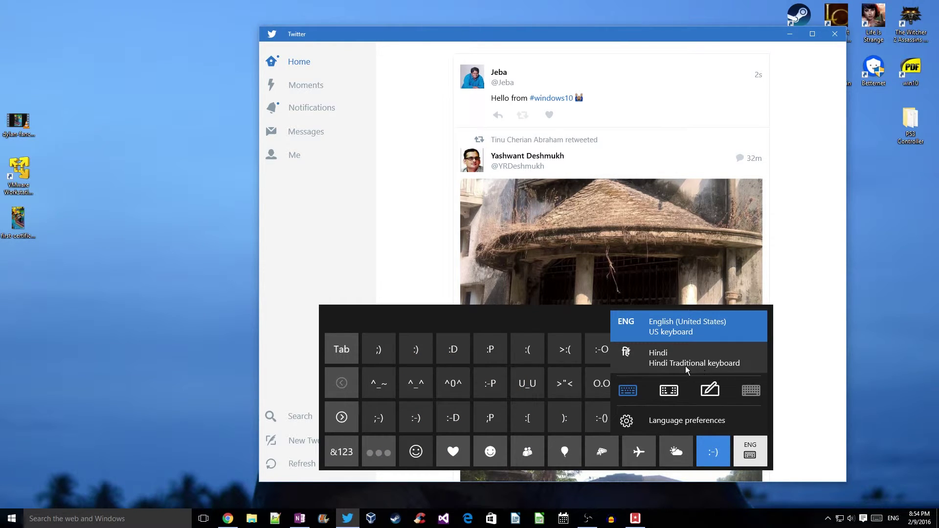
Switch to the split keyboard, browse its celebration and transport emoji, and reopen the layout menu.
{"action": "left_click", "coordinate": [667, 400]}
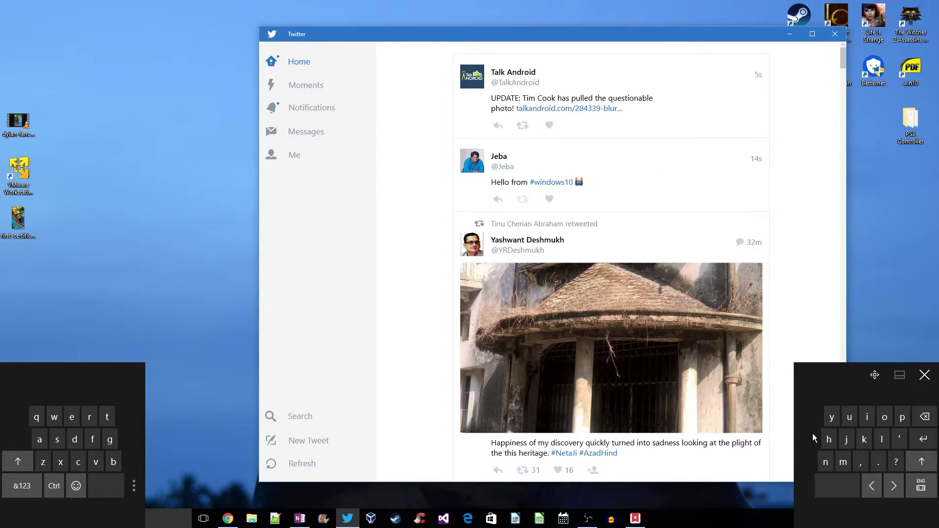
{"action": "left_click", "coordinate": [921, 487]}
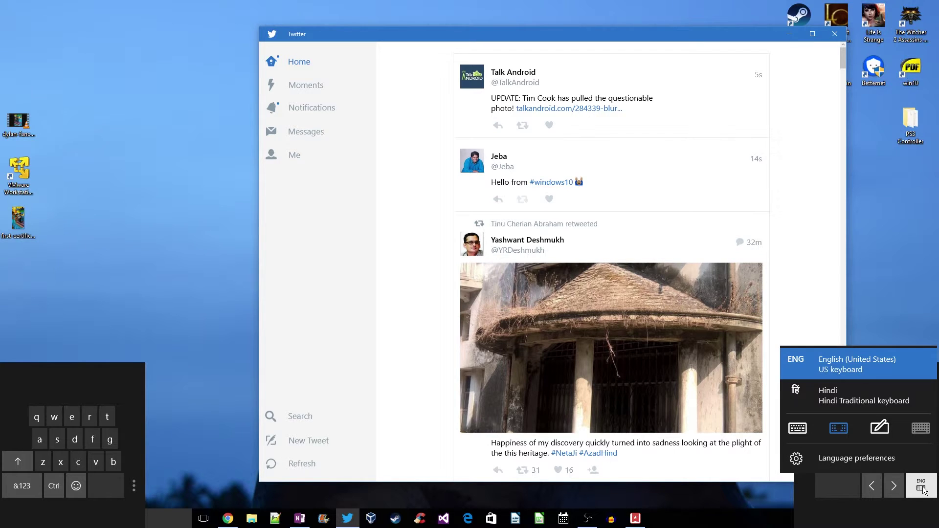
{"action": "left_click", "coordinate": [922, 489]}
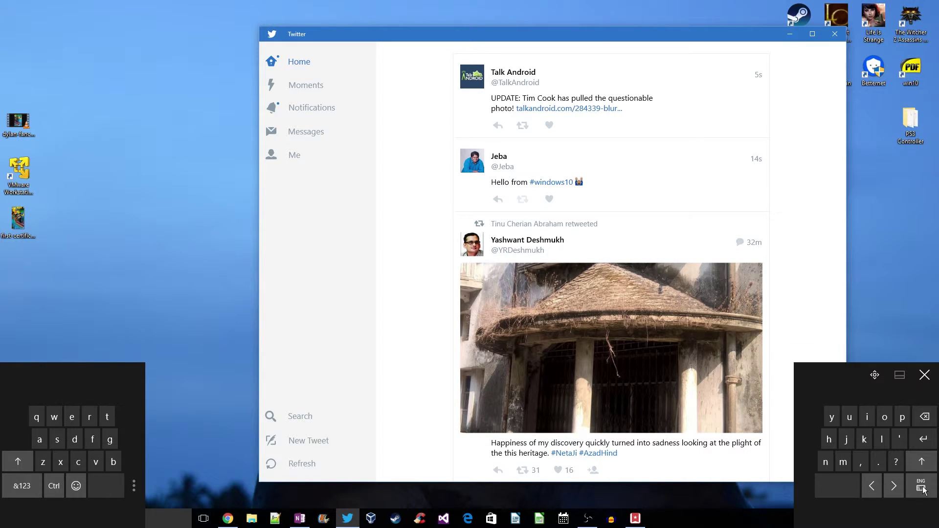
{"action": "left_click", "coordinate": [76, 486]}
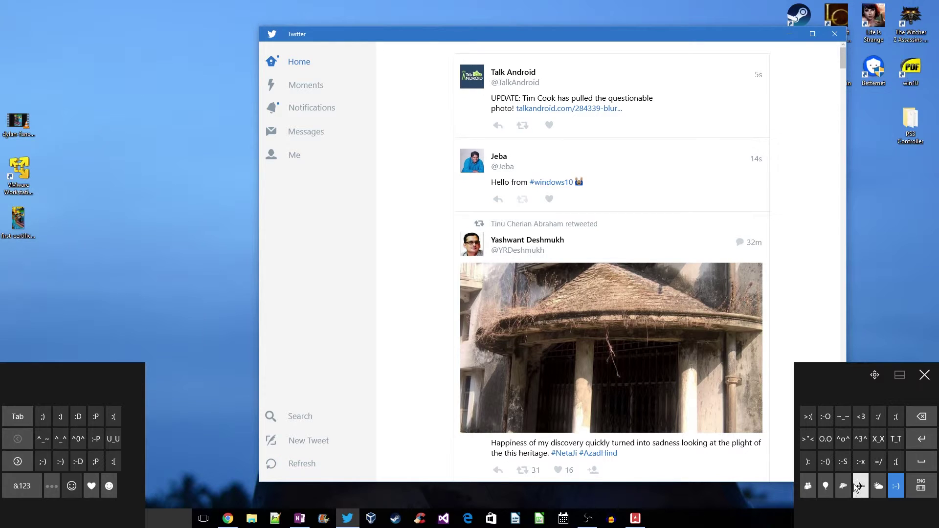
{"action": "left_click", "coordinate": [826, 485]}
{"action": "left_click", "coordinate": [861, 486]}
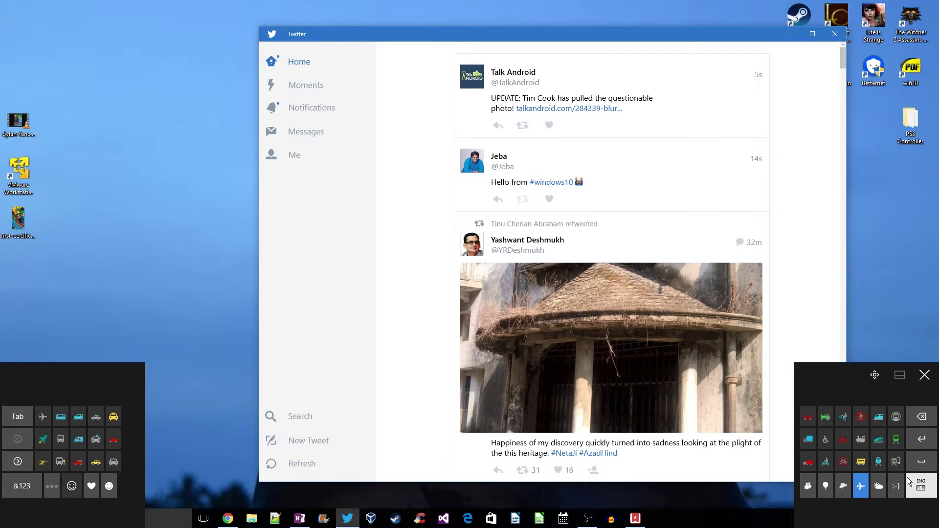
{"action": "left_click", "coordinate": [920, 484]}
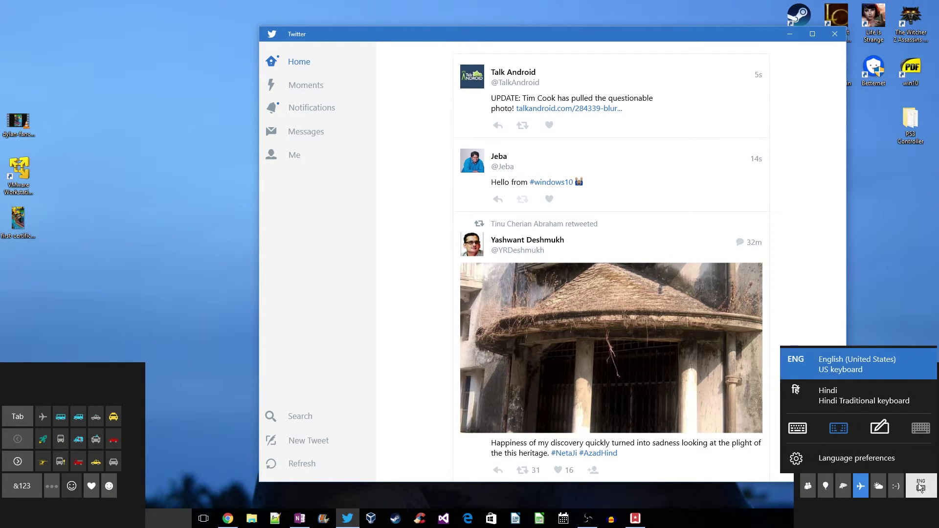
Switch to handwriting input, start a new tweet, handwrite 'written.' and then clear it.
{"action": "left_click", "coordinate": [879, 428]}
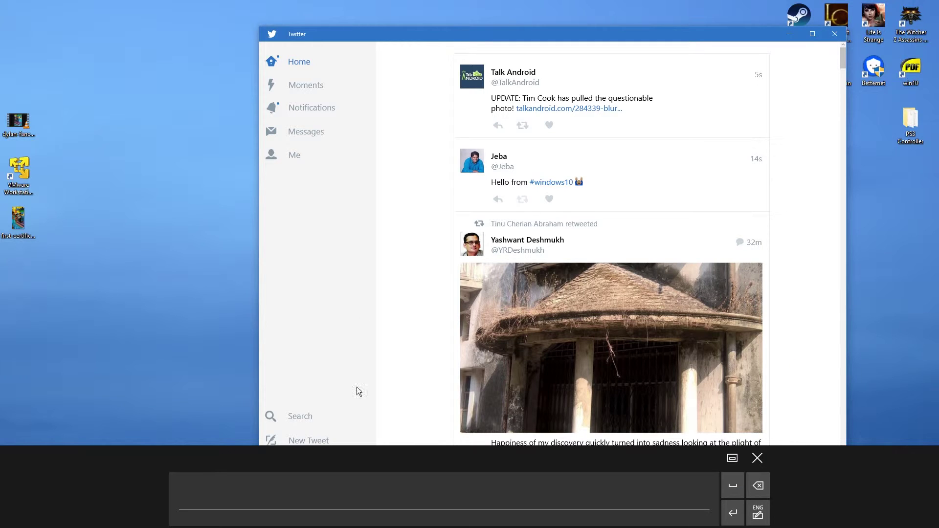
{"action": "left_click", "coordinate": [318, 435]}
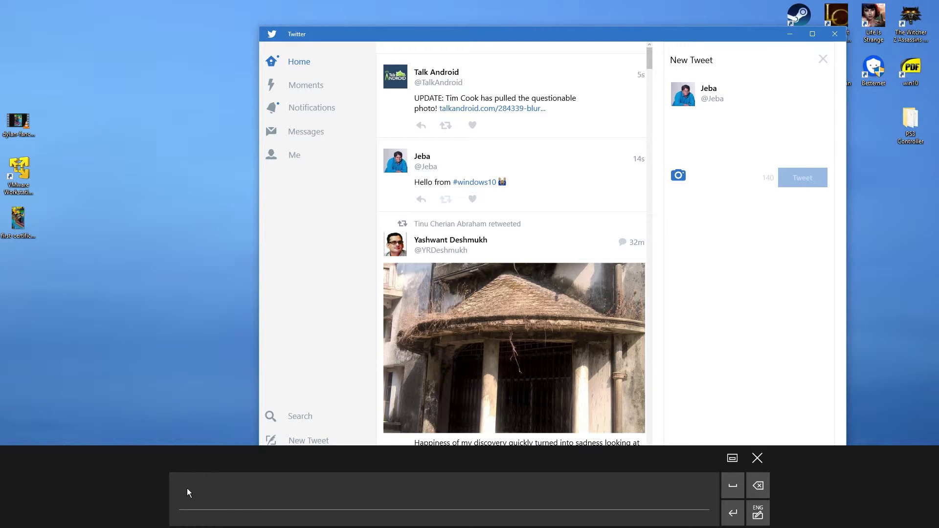
{"action": "left_click_drag", "start_coordinate": [215, 483], "coordinate": [241, 498]}
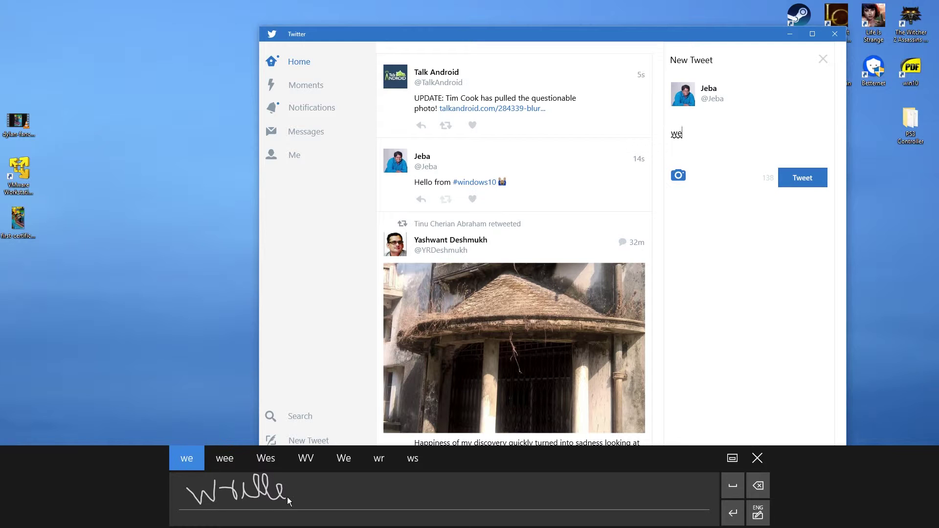
{"action": "left_click_drag", "start_coordinate": [294, 494], "coordinate": [319, 478]}
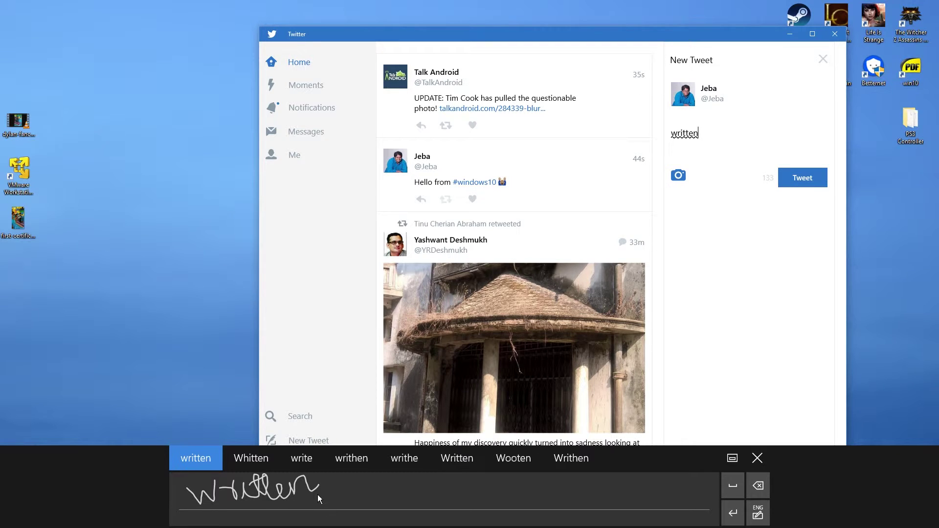
{"action": "left_click_drag", "start_coordinate": [330, 501], "coordinate": [364, 496]}
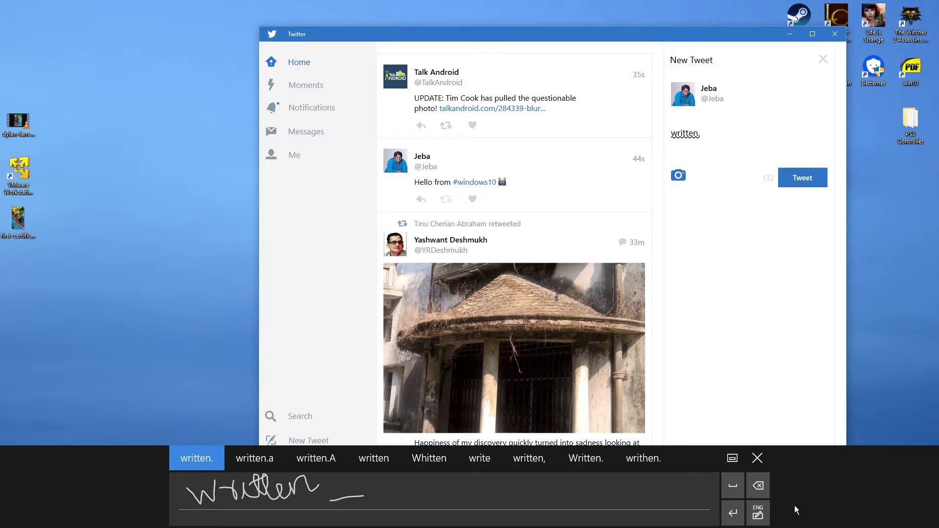
{"action": "left_click", "coordinate": [755, 487]}
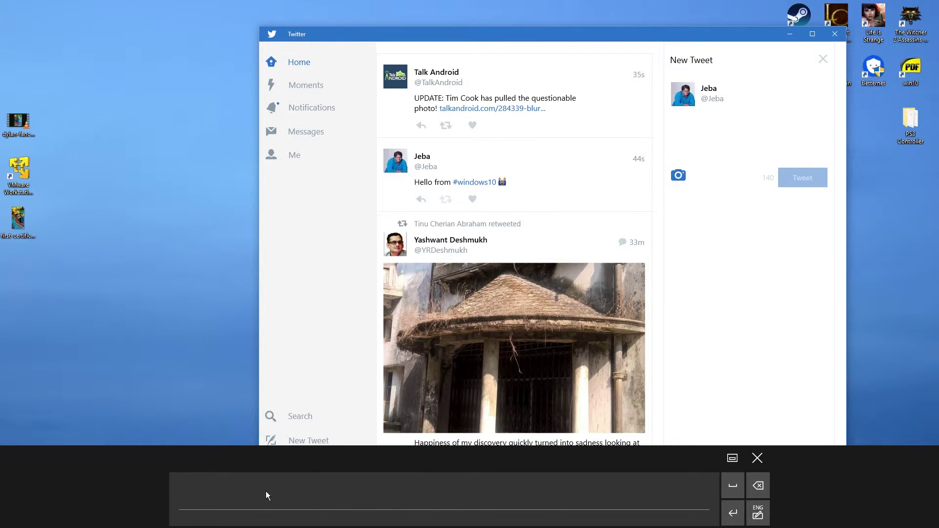
Handwrite 'How are you doing ?', correct misread strokes, and draw a smiley recognised as 😀.
{"action": "mouse_move", "coordinate": [248, 482]}
{"action": "left_mouse_down"}
{"action": "mouse_move", "coordinate": [257, 501]}
{"action": "mouse_move", "coordinate": [259, 488]}
{"action": "mouse_move", "coordinate": [312, 488]}
{"action": "left_mouse_up"}
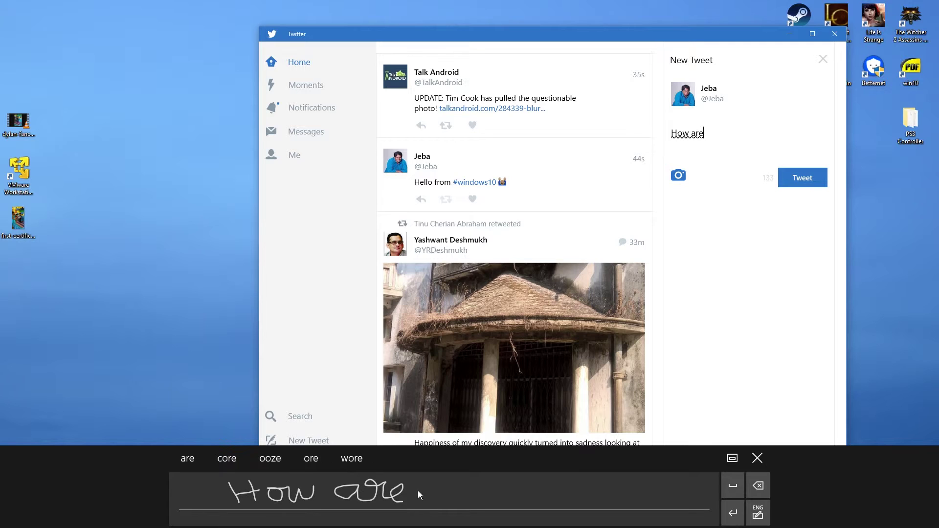
{"action": "left_click_drag", "start_coordinate": [439, 486], "coordinate": [451, 495]}
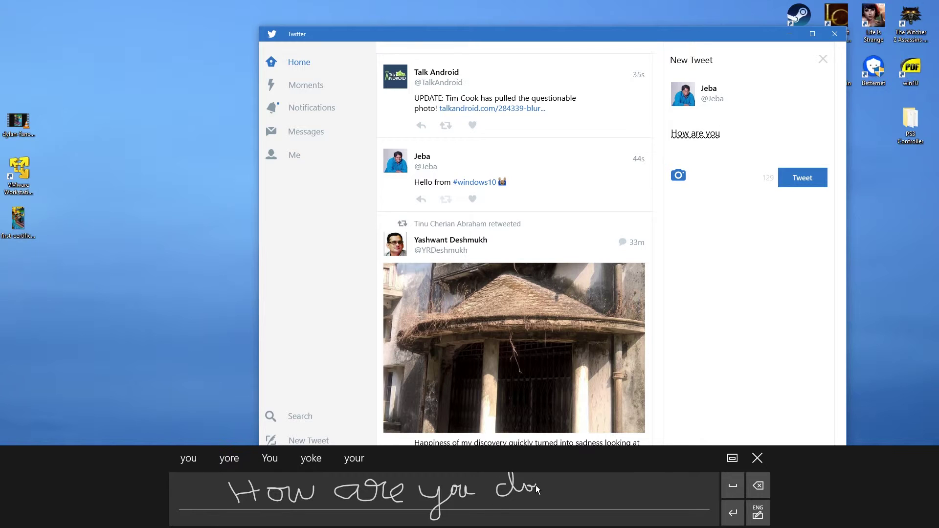
{"action": "mouse_move", "coordinate": [545, 487]}
{"action": "left_mouse_down"}
{"action": "mouse_move", "coordinate": [553, 490]}
{"action": "mouse_move", "coordinate": [520, 480]}
{"action": "left_mouse_up"}
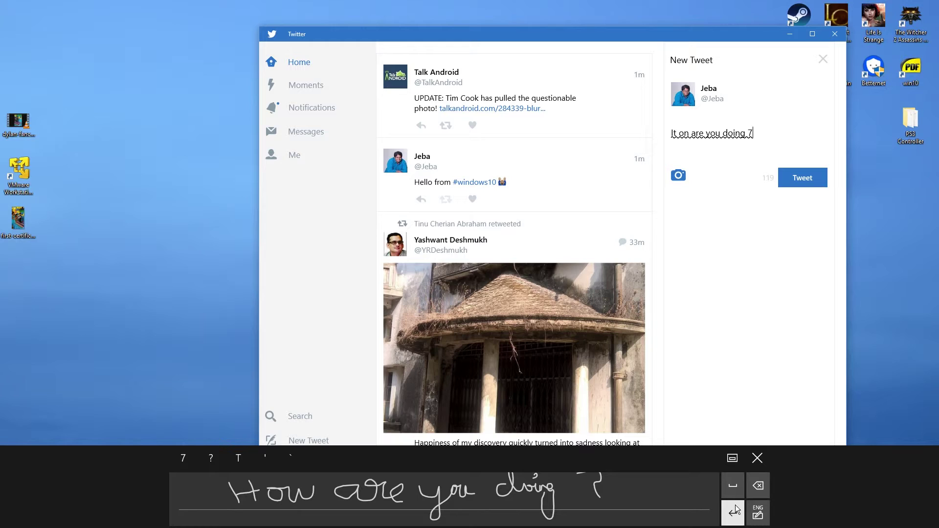
{"action": "left_click_drag", "start_coordinate": [582, 491], "coordinate": [613, 485]}
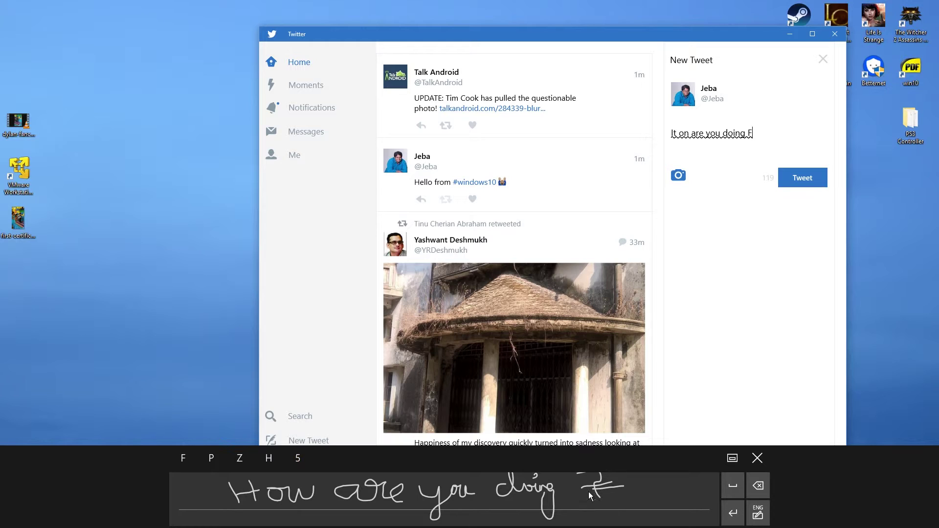
{"action": "mouse_move", "coordinate": [588, 491]}
{"action": "left_mouse_down"}
{"action": "mouse_move", "coordinate": [619, 482]}
{"action": "mouse_move", "coordinate": [582, 484]}
{"action": "left_mouse_up"}
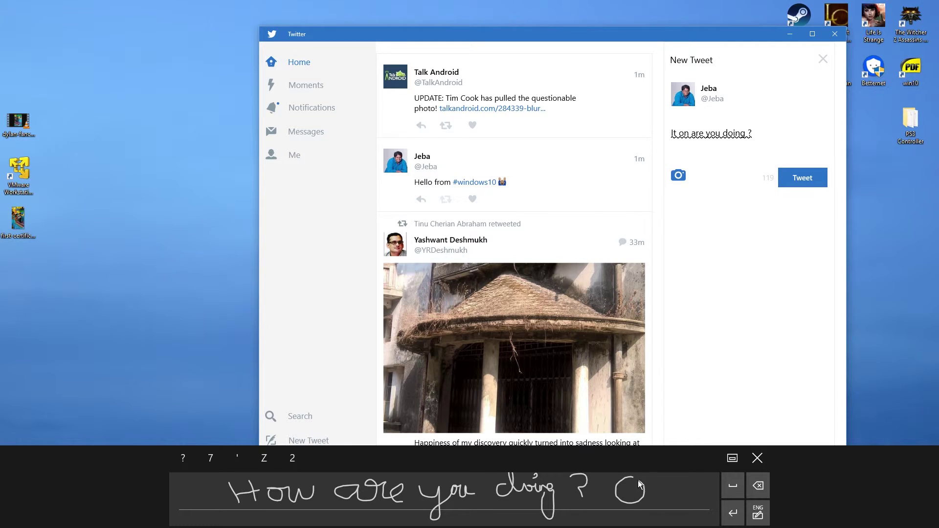
{"action": "mouse_move", "coordinate": [628, 485]}
{"action": "left_mouse_down"}
{"action": "mouse_move", "coordinate": [625, 494]}
{"action": "mouse_move", "coordinate": [638, 491]}
{"action": "mouse_move", "coordinate": [634, 482]}
{"action": "mouse_move", "coordinate": [628, 498]}
{"action": "mouse_move", "coordinate": [644, 486]}
{"action": "left_mouse_up"}
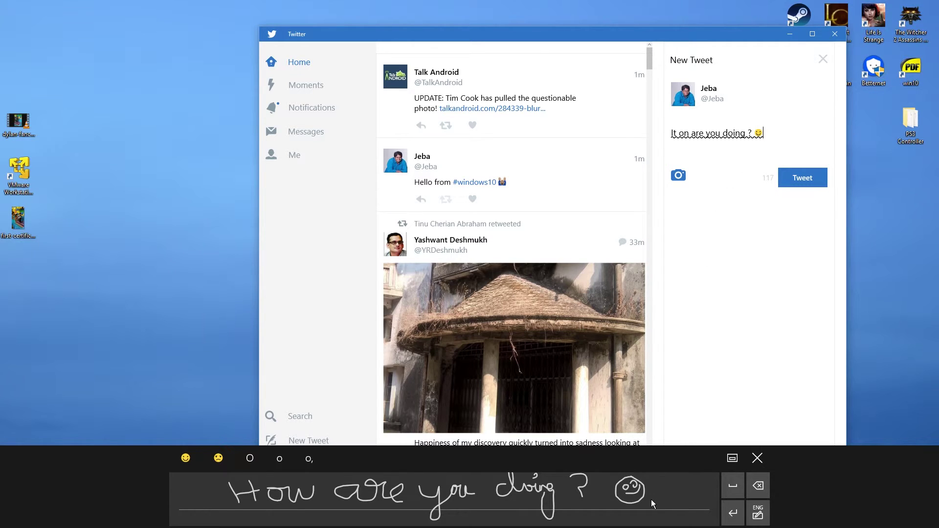
Handwrite a frowning-face emoji and '81' after the smiley, committing each with a space.
{"action": "left_click", "coordinate": [731, 483]}
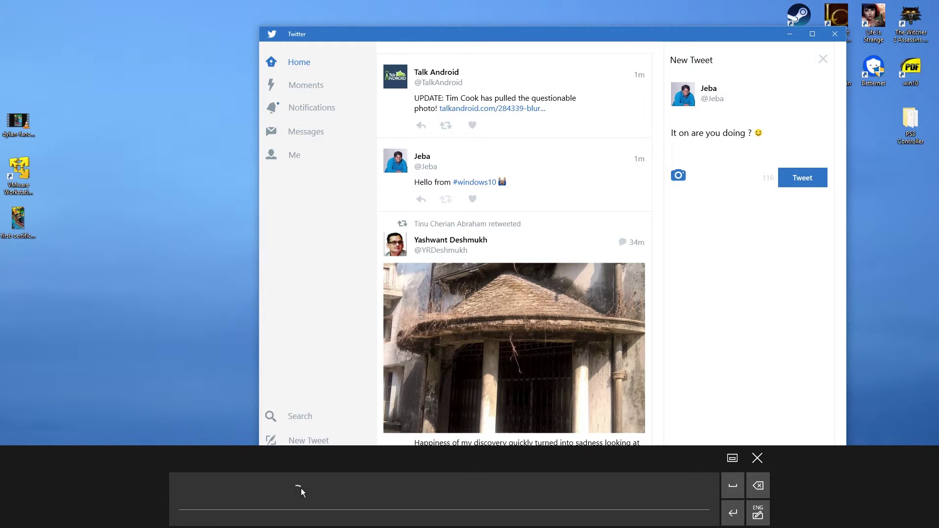
{"action": "left_click_drag", "start_coordinate": [296, 506], "coordinate": [304, 506]}
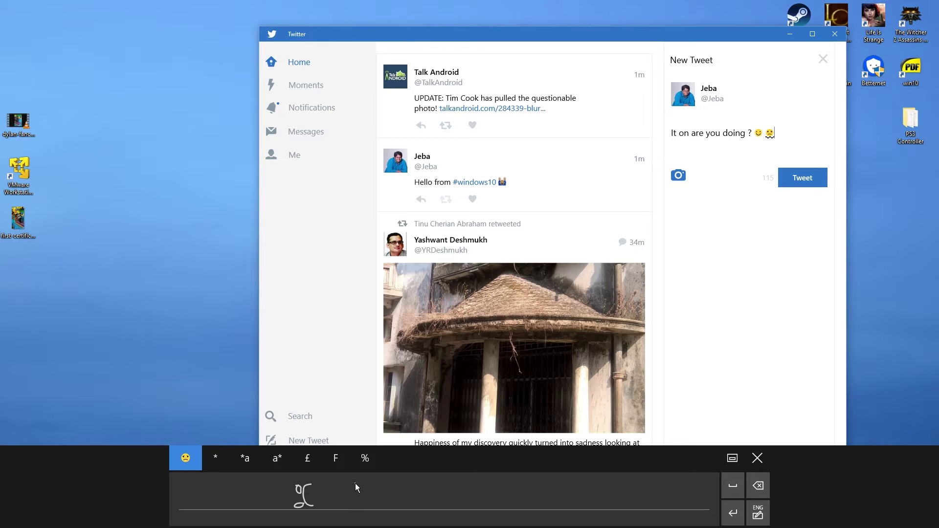
{"action": "left_click_drag", "start_coordinate": [359, 495], "coordinate": [359, 502]}
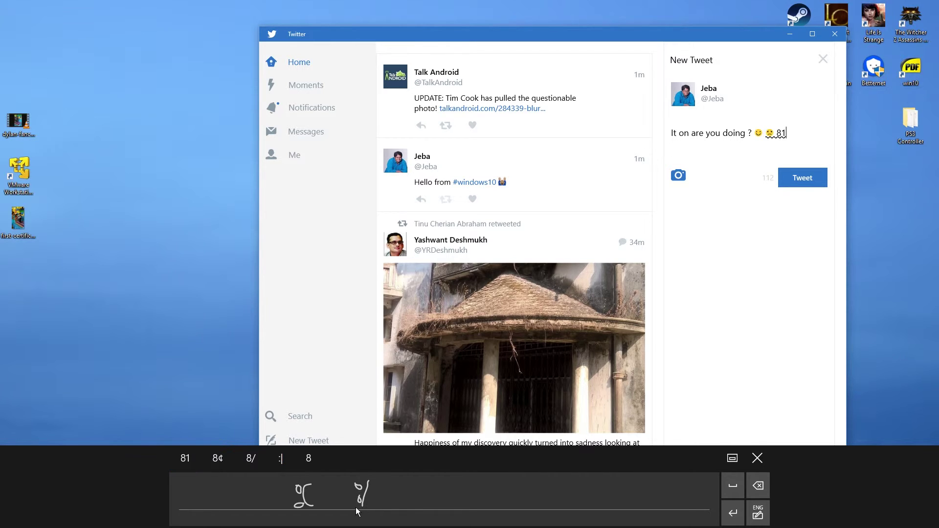
{"action": "left_click", "coordinate": [735, 491]}
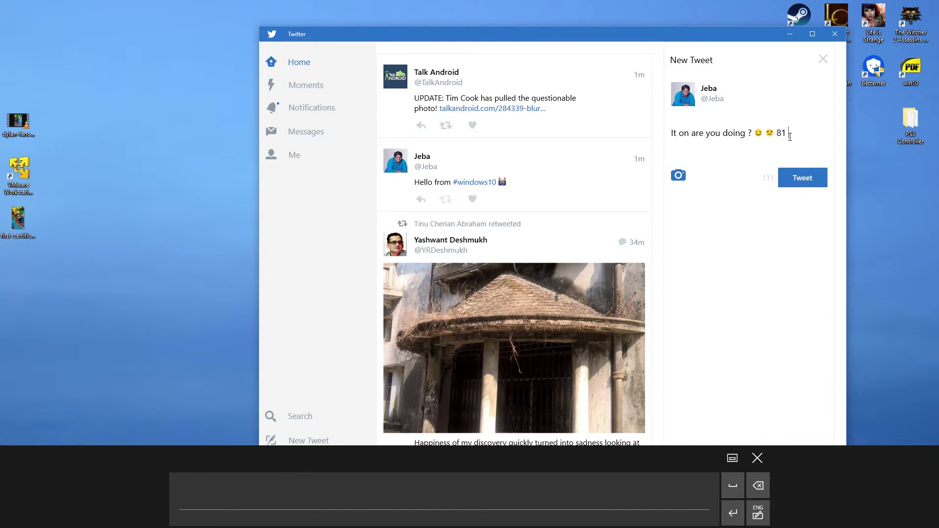
Reopen the touch keyboard in handwriting layout and undock it as a floating panel.
{"action": "key", "text": "BackSpace"}
{"action": "key", "text": "BackSpace"}
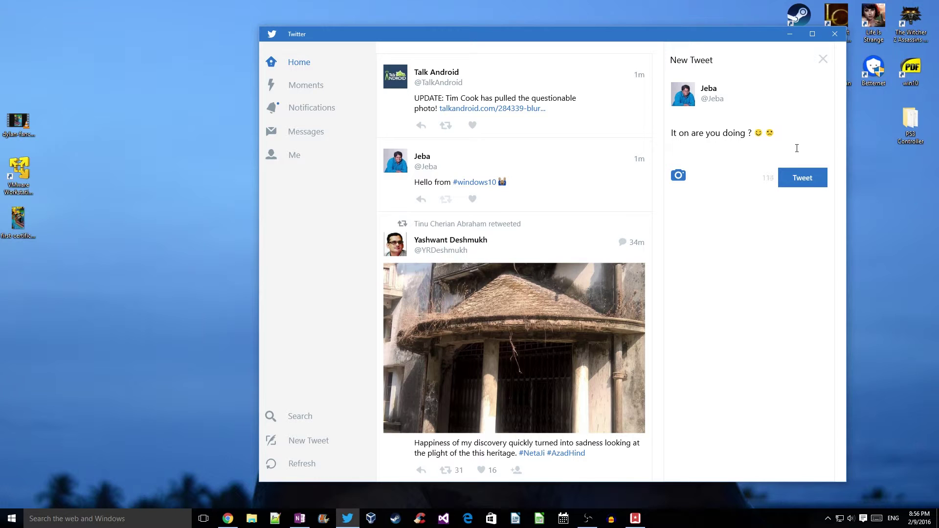
{"action": "left_click", "coordinate": [877, 518]}
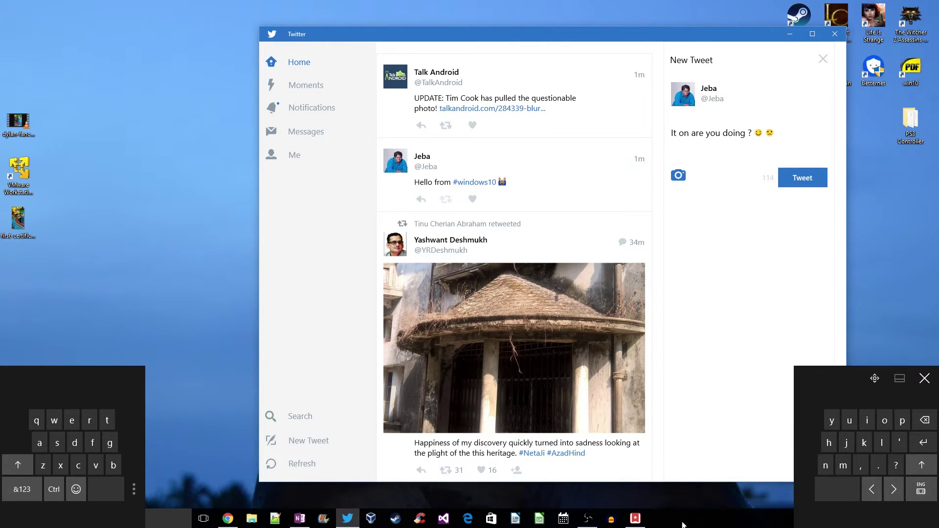
{"action": "left_click", "coordinate": [928, 486]}
{"action": "left_click", "coordinate": [883, 429]}
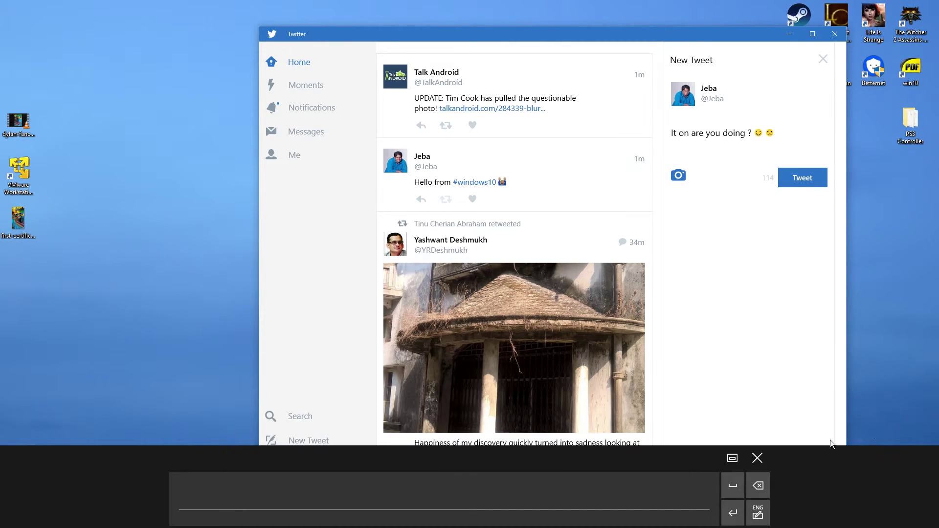
{"action": "left_click", "coordinate": [723, 456]}
Move the floating handwriting panel over the feed, then erase the trailing 'B' and '<3'.
{"action": "left_click_drag", "start_coordinate": [817, 204], "coordinate": [727, 260]}
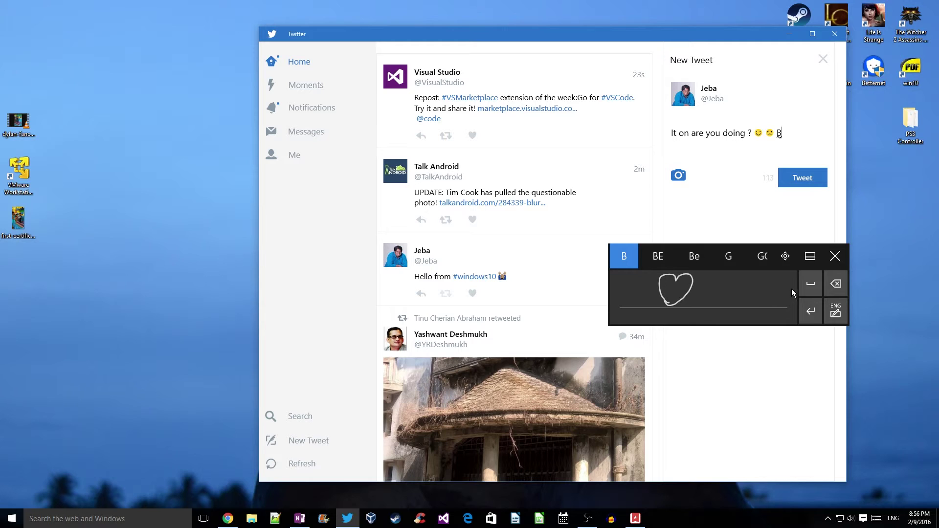
{"action": "left_click", "coordinate": [804, 285]}
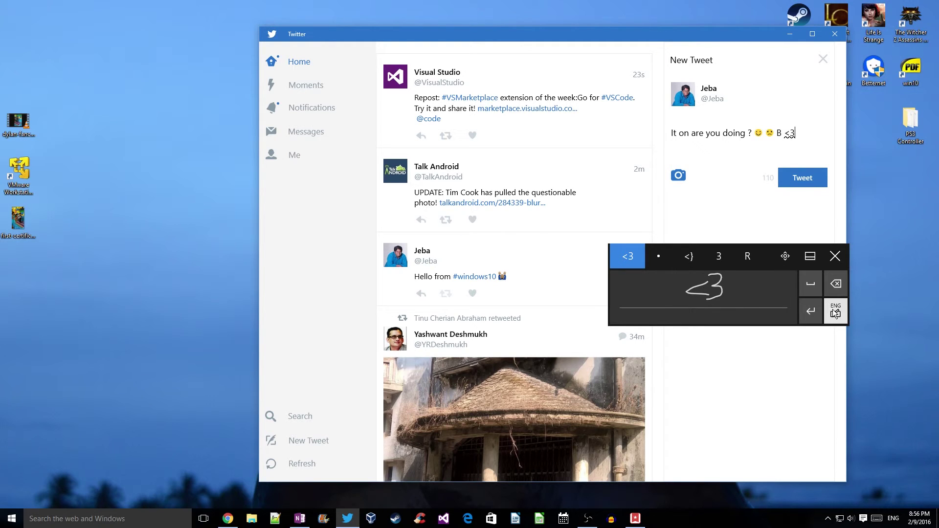
{"action": "left_click", "coordinate": [835, 287]}
Delete the stray 'B', the sad emoji, and the words 'It' and 'on' from the draft.
{"action": "left_click", "coordinate": [835, 289]}
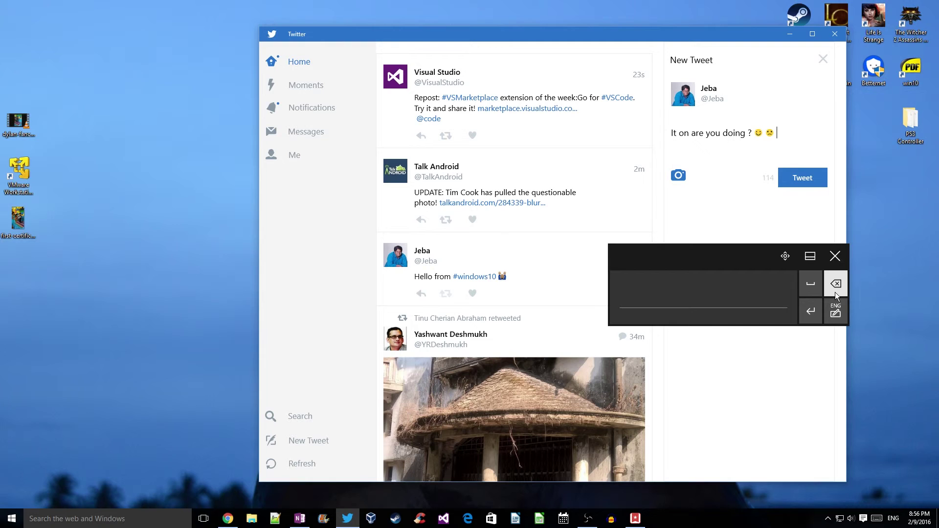
{"action": "left_click", "coordinate": [838, 289]}
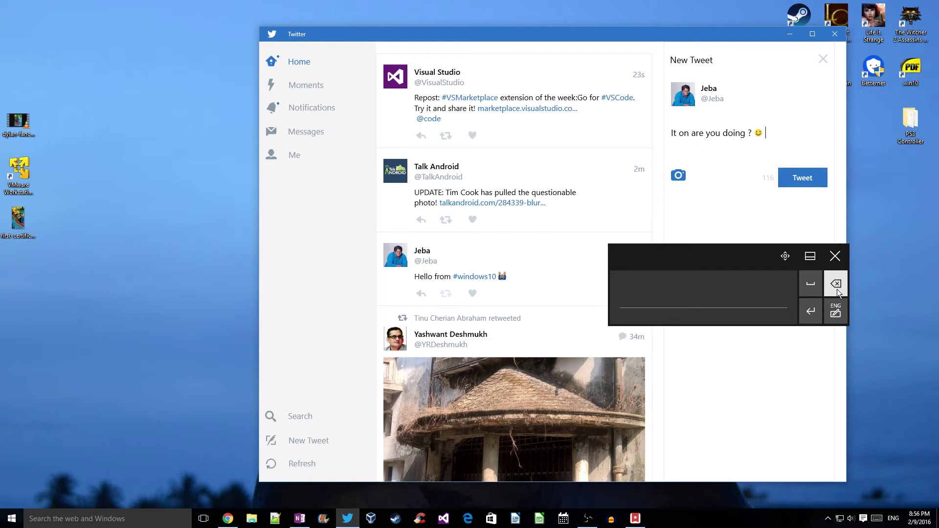
{"action": "double_click", "coordinate": [675, 134]}
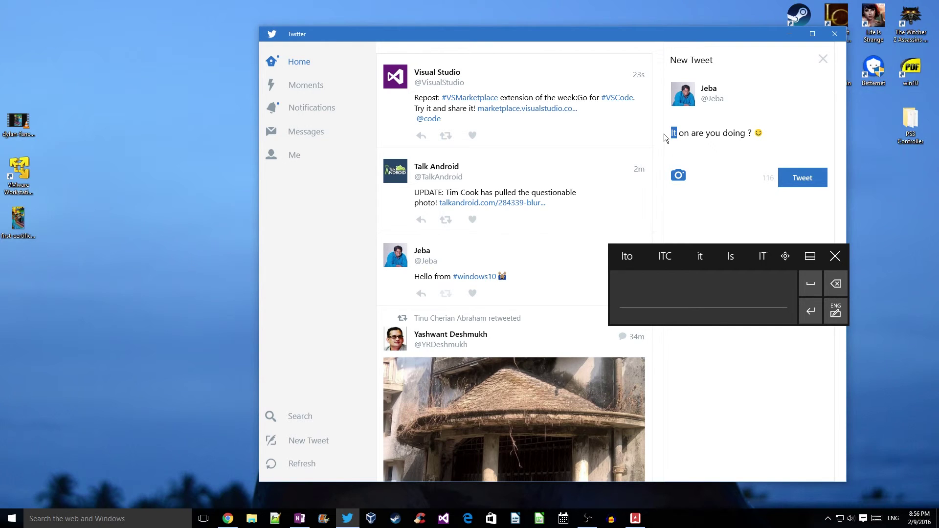
{"action": "key", "text": "BackSpace"}
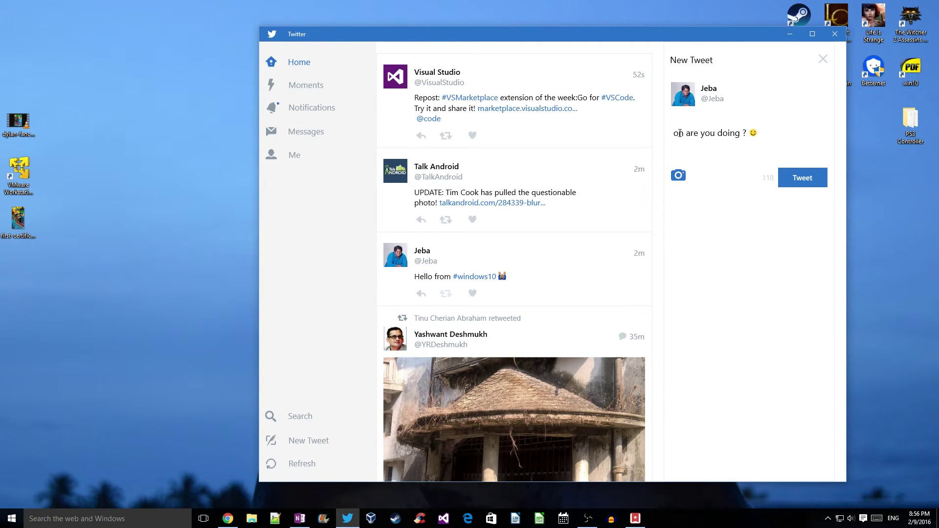
{"action": "left_click_drag", "start_coordinate": [686, 142], "coordinate": [667, 136]}
{"action": "key", "text": "BackSpace"}
Switch back to handwriting input and write 'How' at the start of the tweet.
{"action": "left_click", "coordinate": [876, 518]}
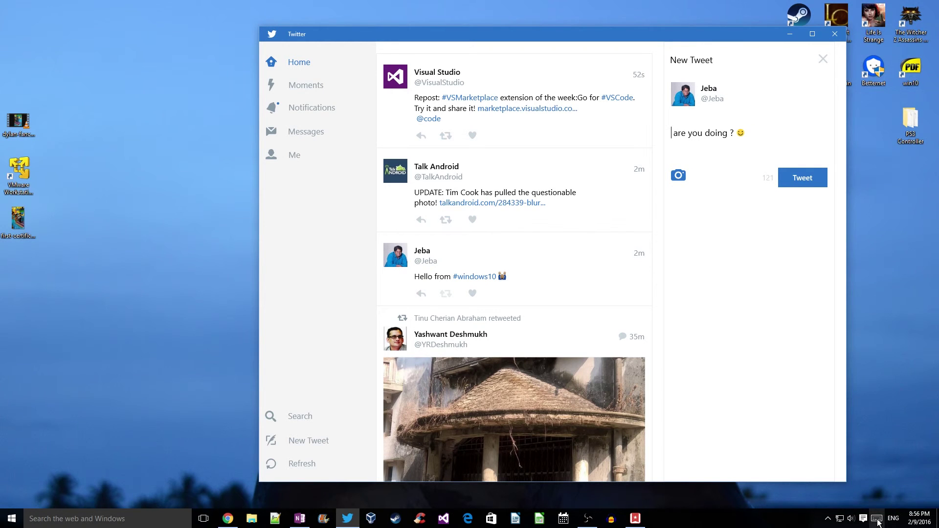
{"action": "left_click", "coordinate": [921, 490]}
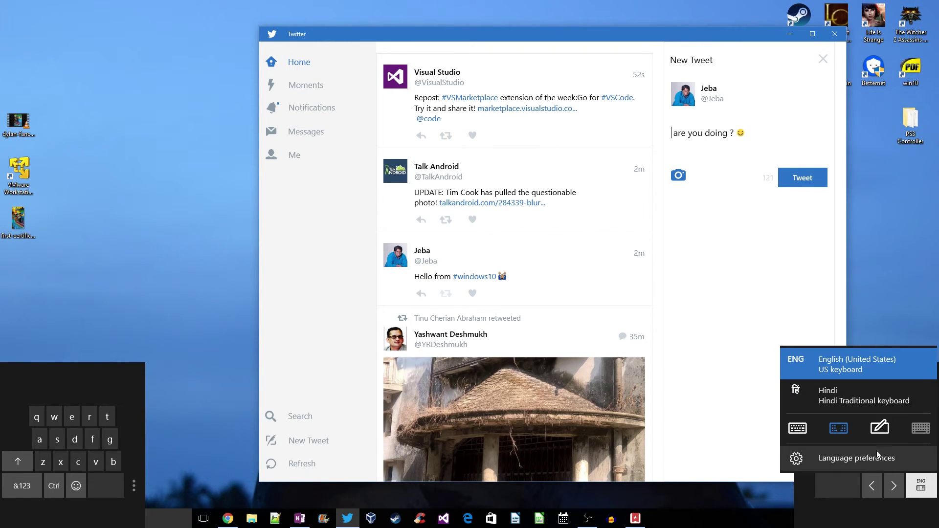
{"action": "left_click", "coordinate": [880, 428]}
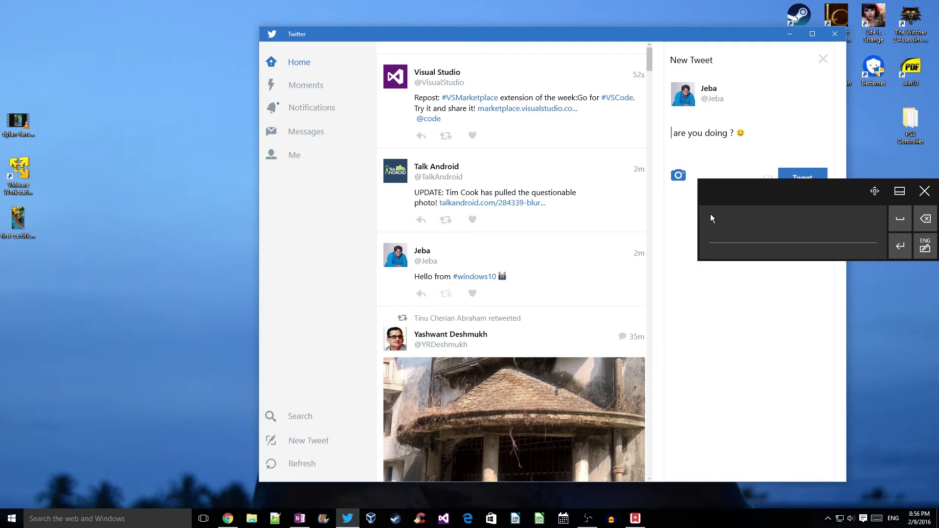
{"action": "mouse_move", "coordinate": [711, 215]}
{"action": "left_mouse_down"}
{"action": "mouse_move", "coordinate": [715, 236]}
{"action": "mouse_move", "coordinate": [779, 220]}
{"action": "left_mouse_up"}
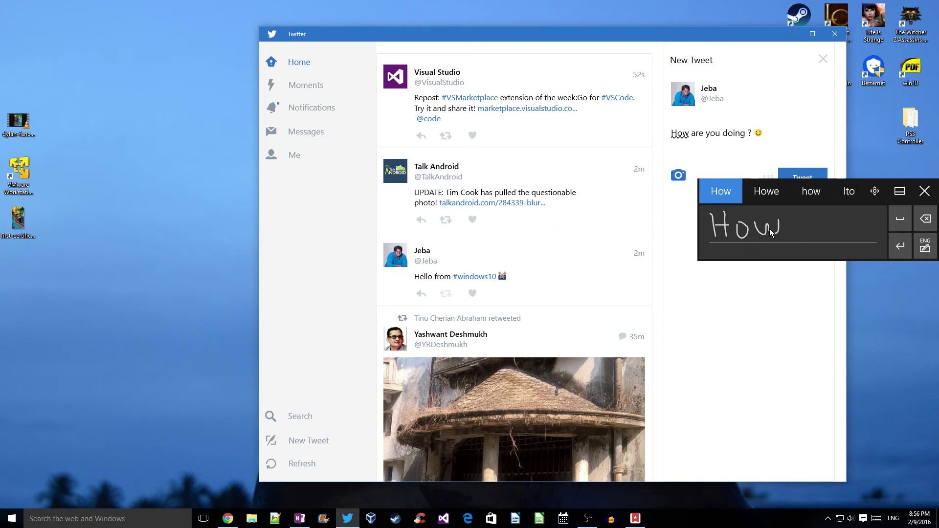
Post the 'How are you doing ? 😊' tweet and close the floating handwriting panel.
{"action": "left_click", "coordinate": [802, 177]}
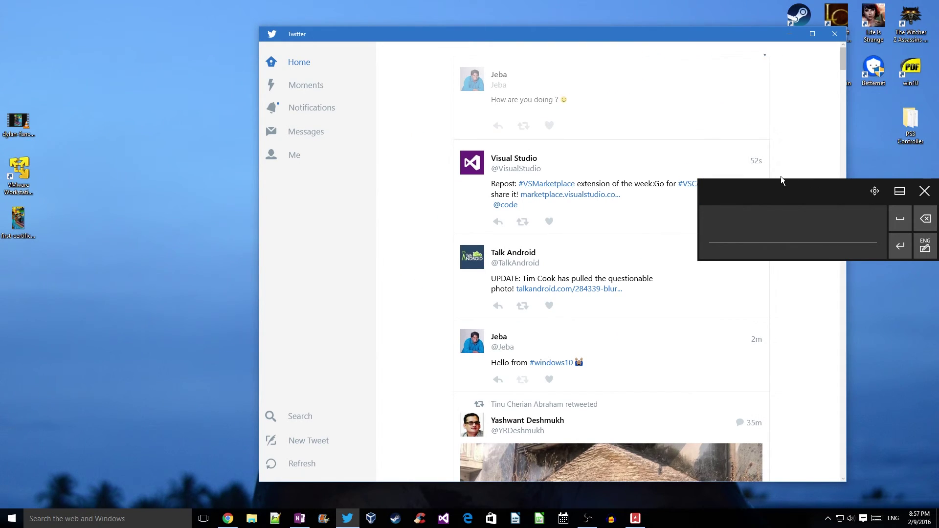
{"action": "left_click_drag", "start_coordinate": [796, 185], "coordinate": [656, 241]}
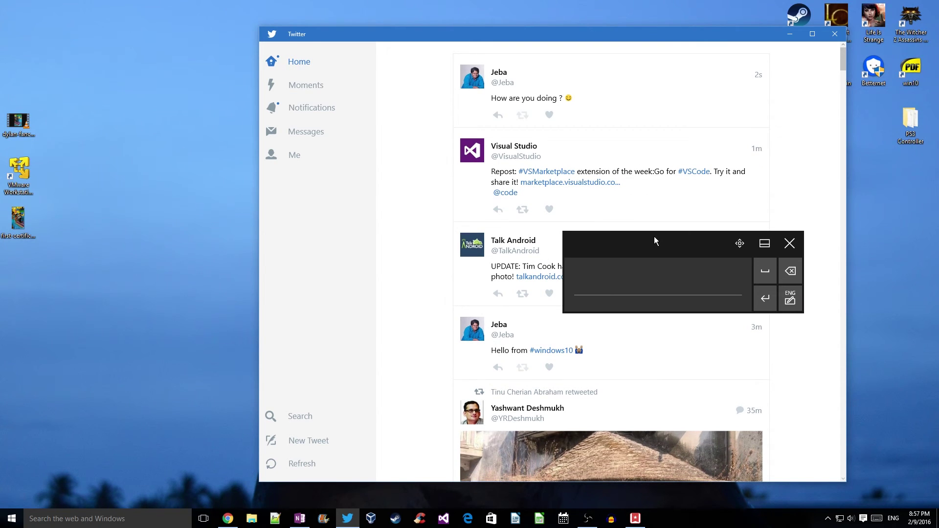
{"action": "left_click", "coordinate": [828, 518]}
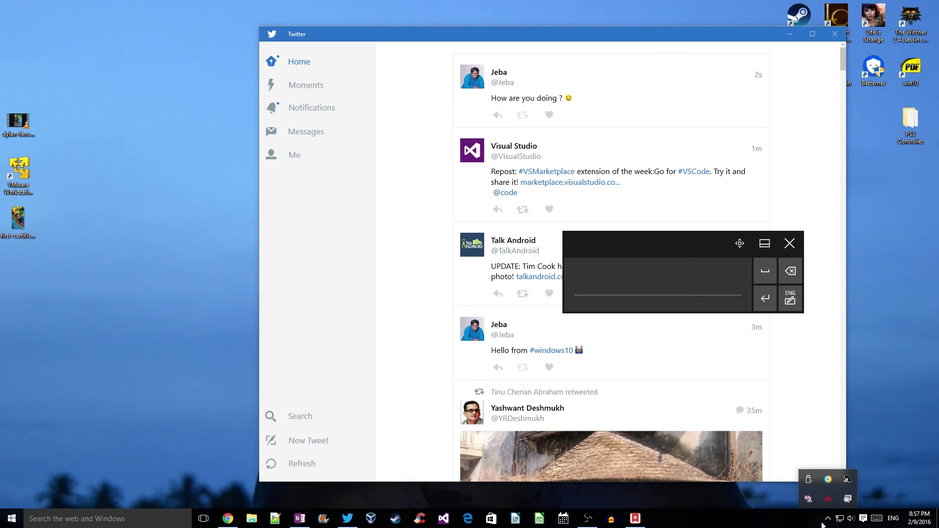
{"action": "left_click", "coordinate": [828, 519]}
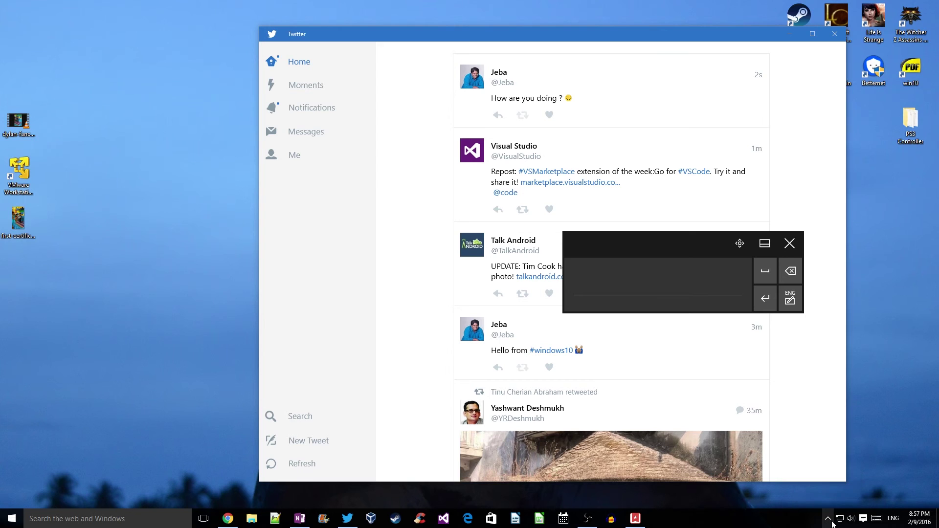
{"action": "left_click", "coordinate": [876, 519]}
Switch to the full standard keyboard layout and try it docked, then floating.
{"action": "left_click", "coordinate": [876, 518]}
{"action": "left_click", "coordinate": [921, 495]}
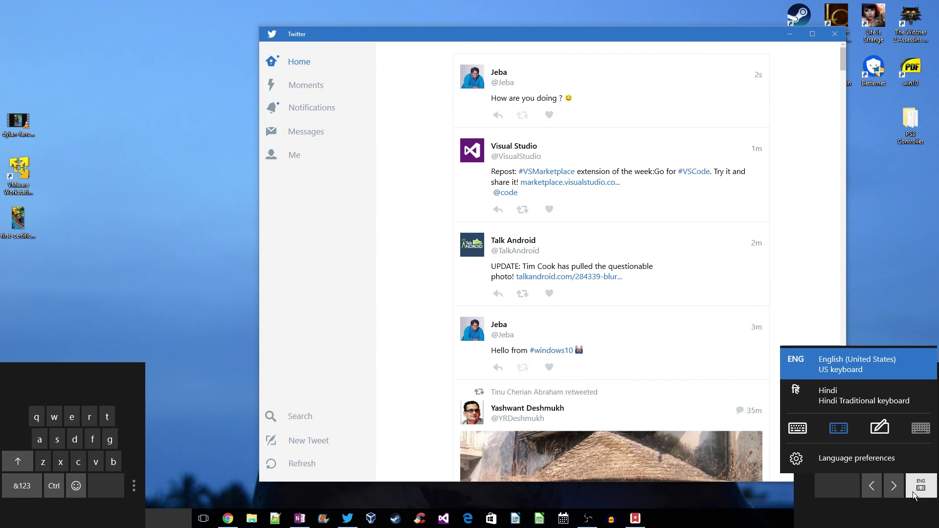
{"action": "left_click", "coordinate": [797, 428]}
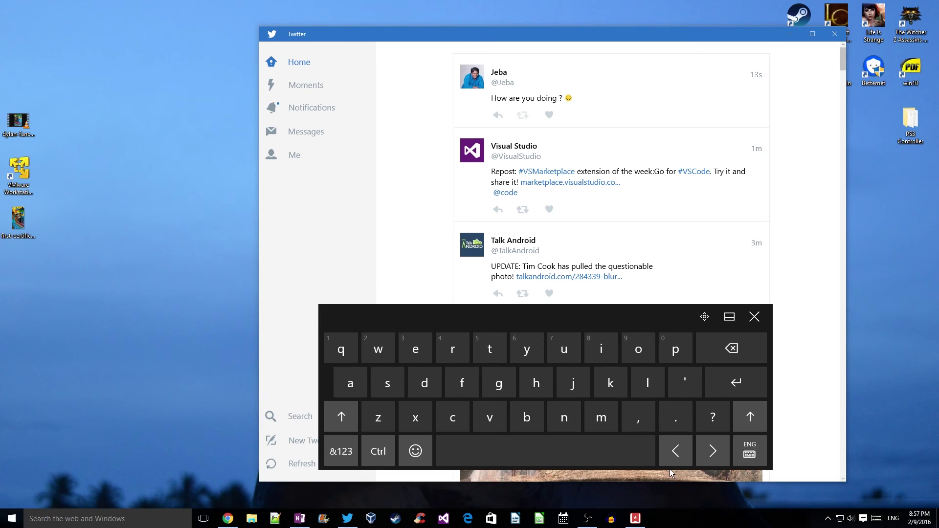
{"action": "left_click_drag", "start_coordinate": [587, 315], "coordinate": [594, 352]}
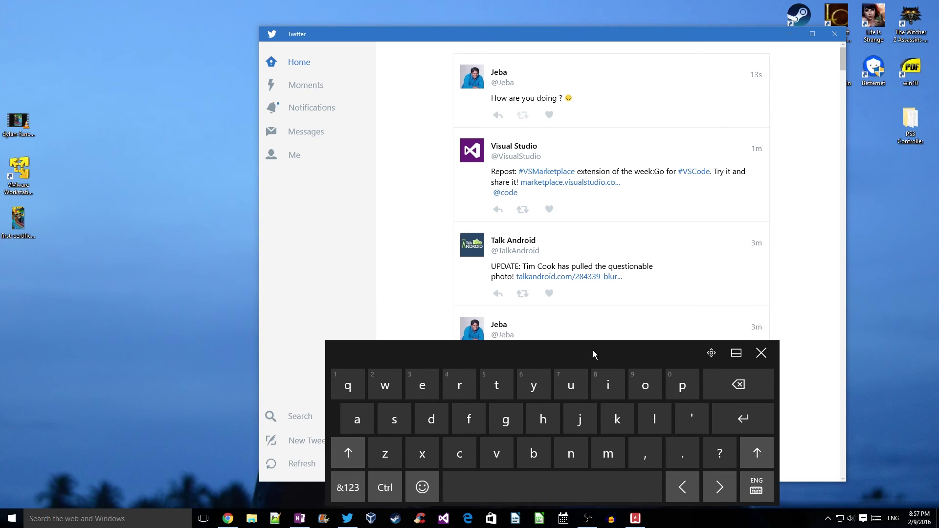
{"action": "left_click", "coordinate": [736, 353]}
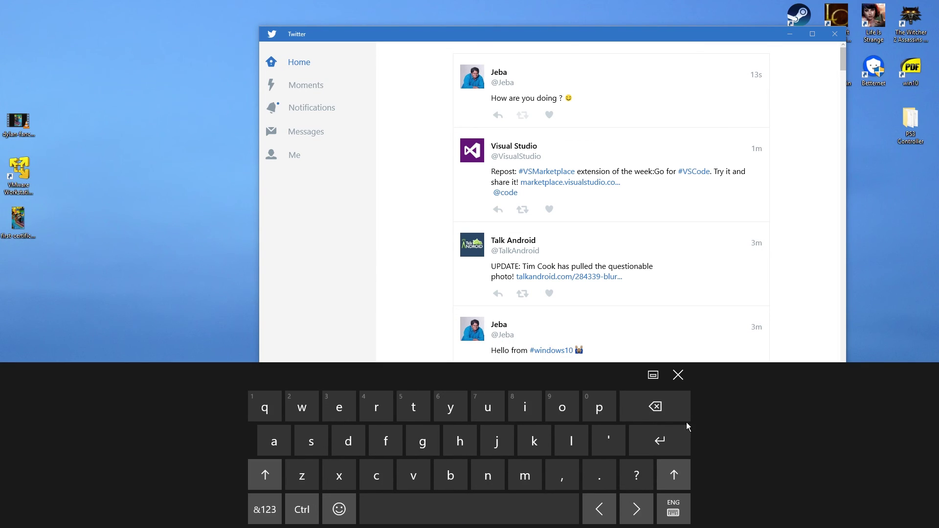
{"action": "left_click", "coordinate": [653, 375]}
{"action": "left_click_drag", "start_coordinate": [663, 358], "coordinate": [649, 360]}
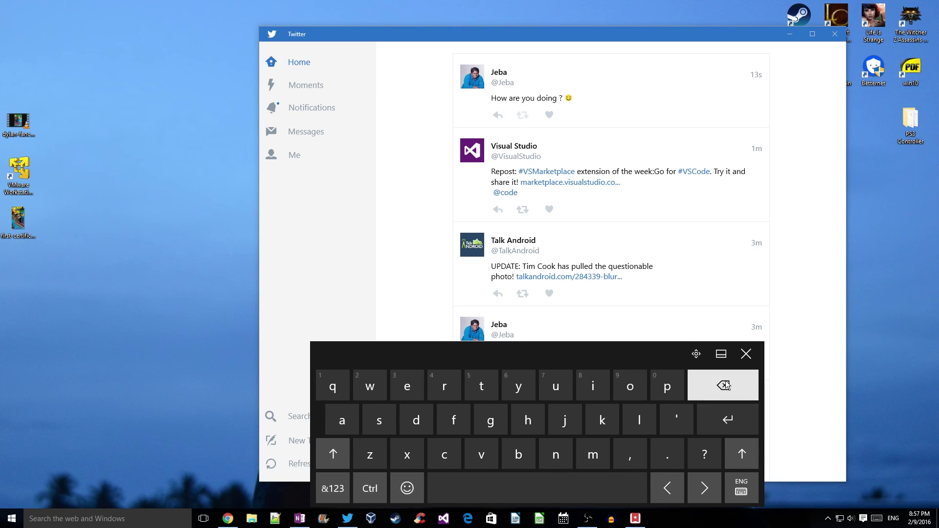
Hide the touch keyboard's taskbar button and close the on-screen keyboard.
{"action": "right_click", "coordinate": [876, 519]}
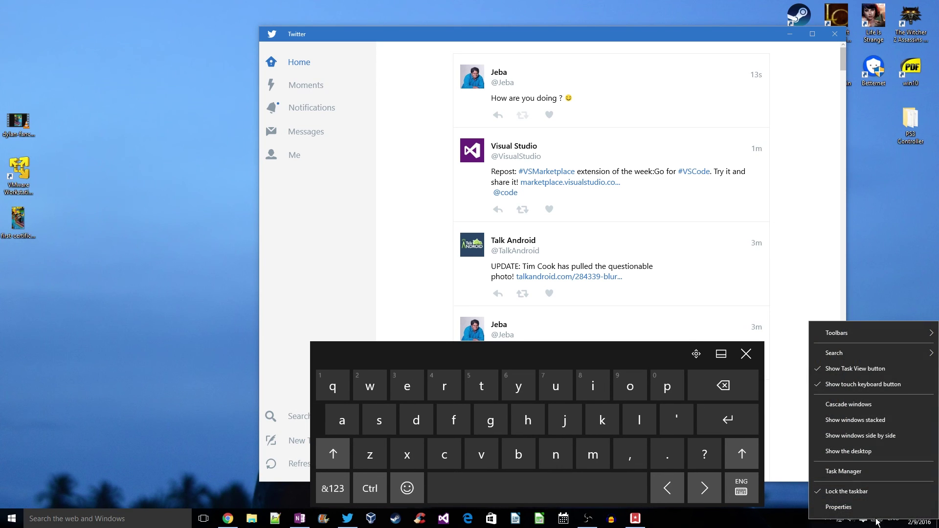
{"action": "left_click", "coordinate": [861, 384]}
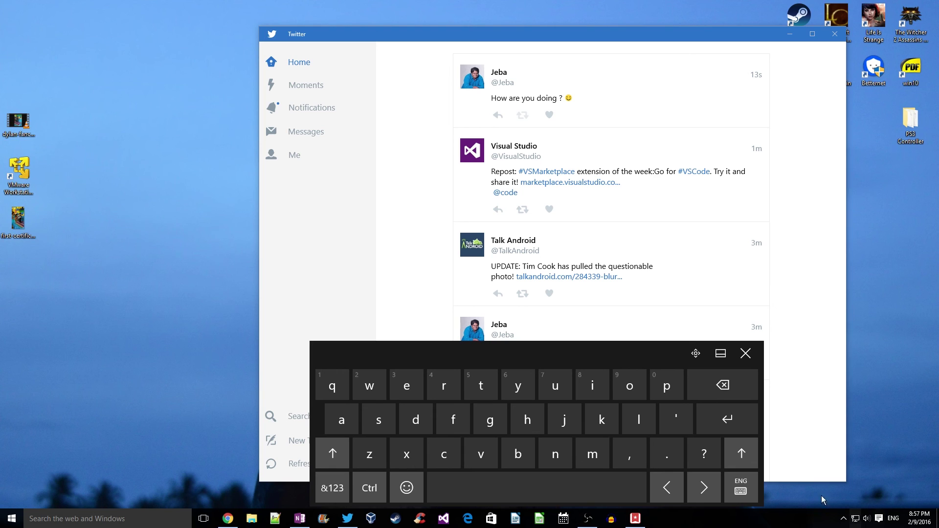
{"action": "left_click", "coordinate": [744, 353]}
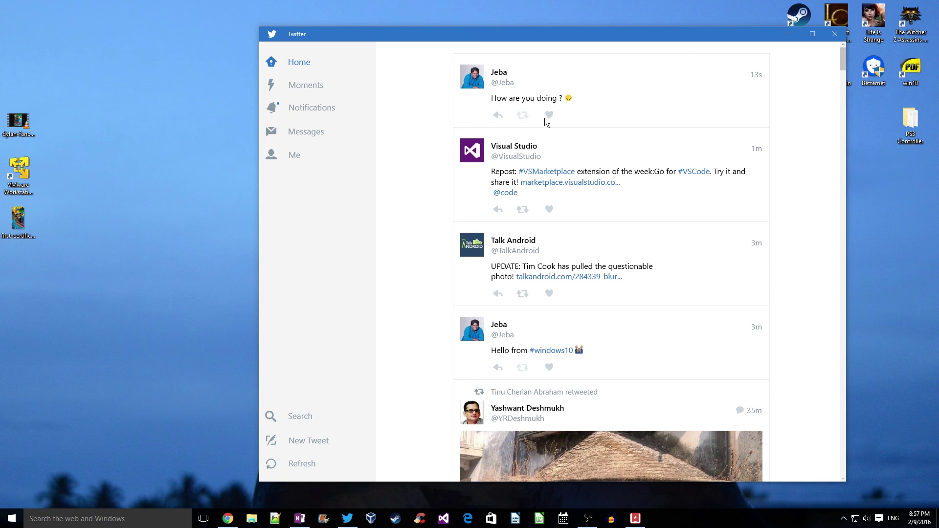